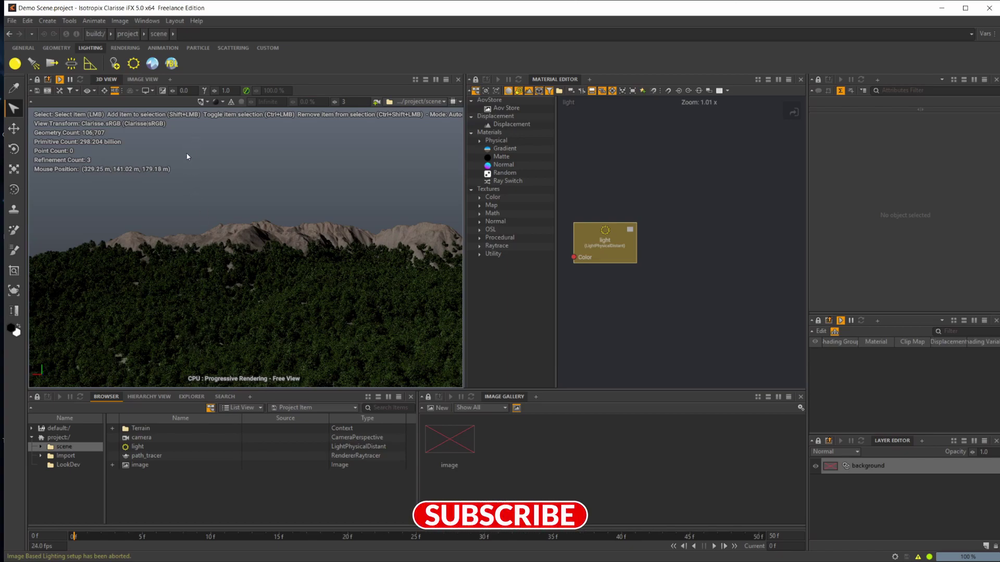
Add an ibl environment light lit by kloofendal_48d_partly_cloudy_16k.hdr through its ibl_tx texture.
{"action": "left_click", "coordinate": [170, 64]}
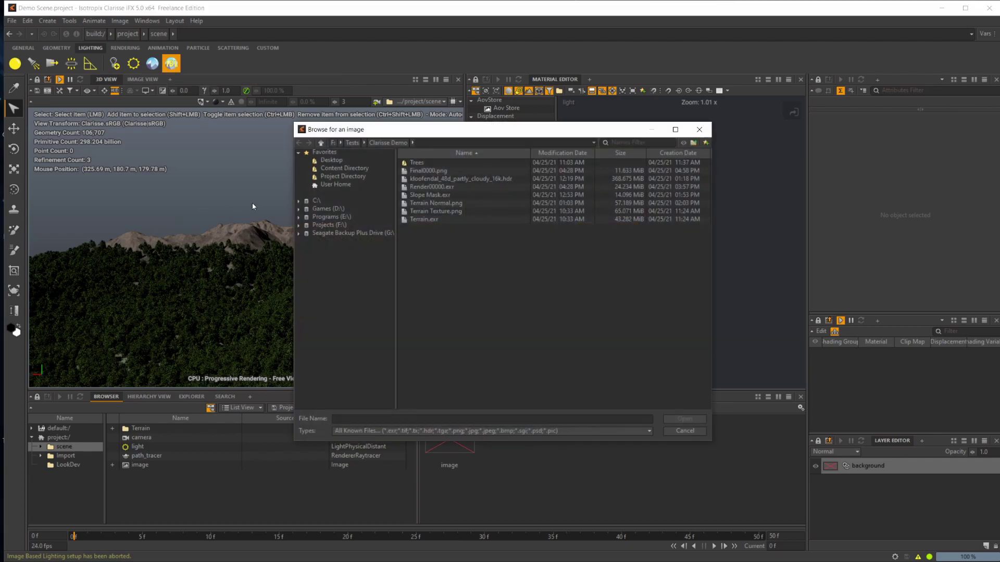
{"action": "left_click", "coordinate": [474, 179]}
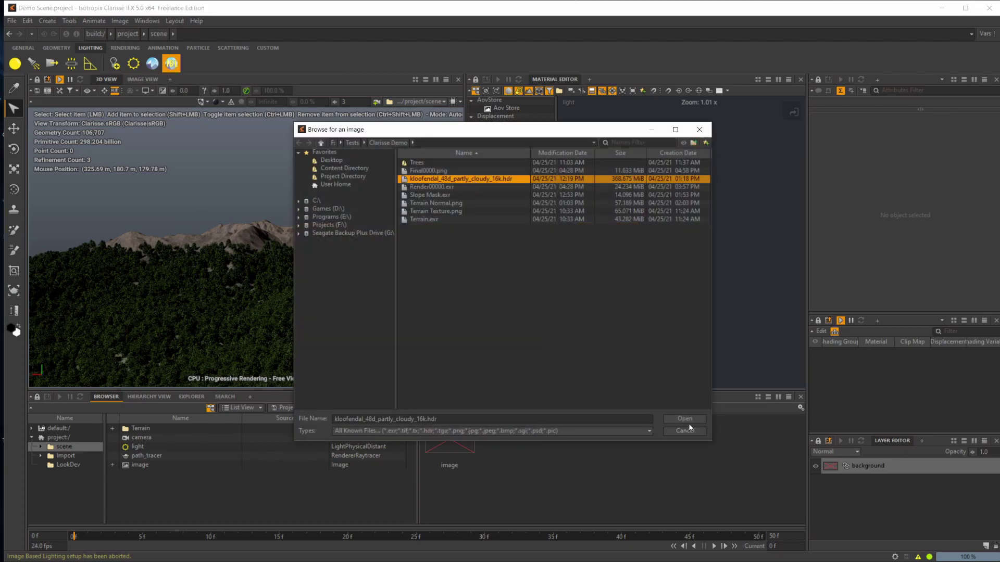
{"action": "left_click", "coordinate": [684, 419]}
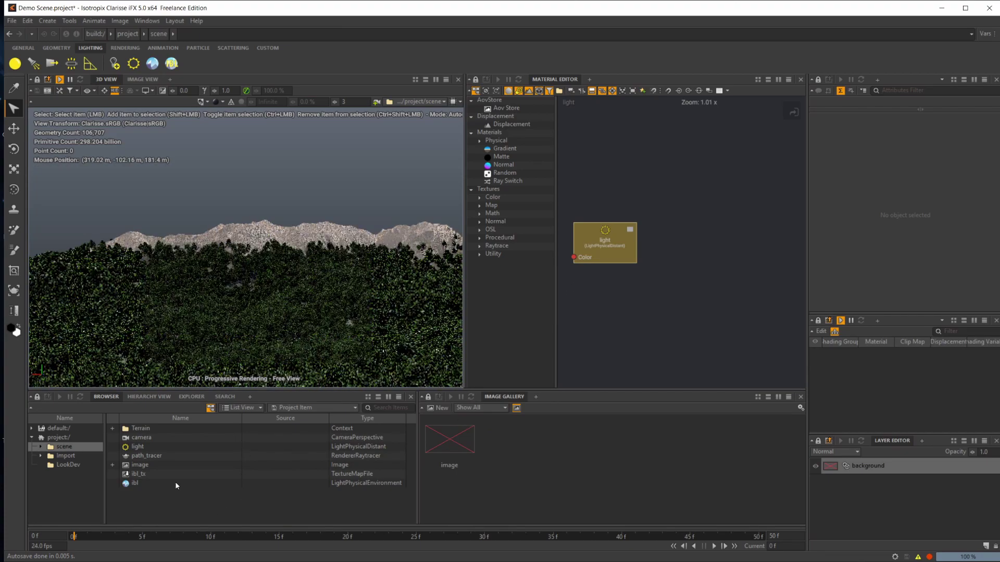
Uncheck Unseen By Camera under the ibl light's Lighting > Visibility so the cloudy sky renders.
{"action": "left_click", "coordinate": [148, 483]}
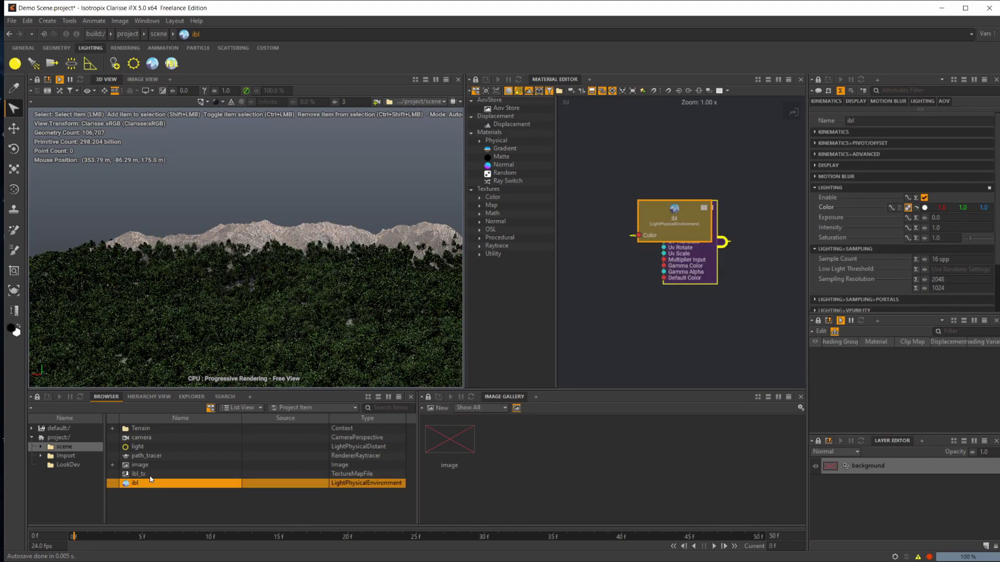
{"action": "left_click", "coordinate": [160, 476]}
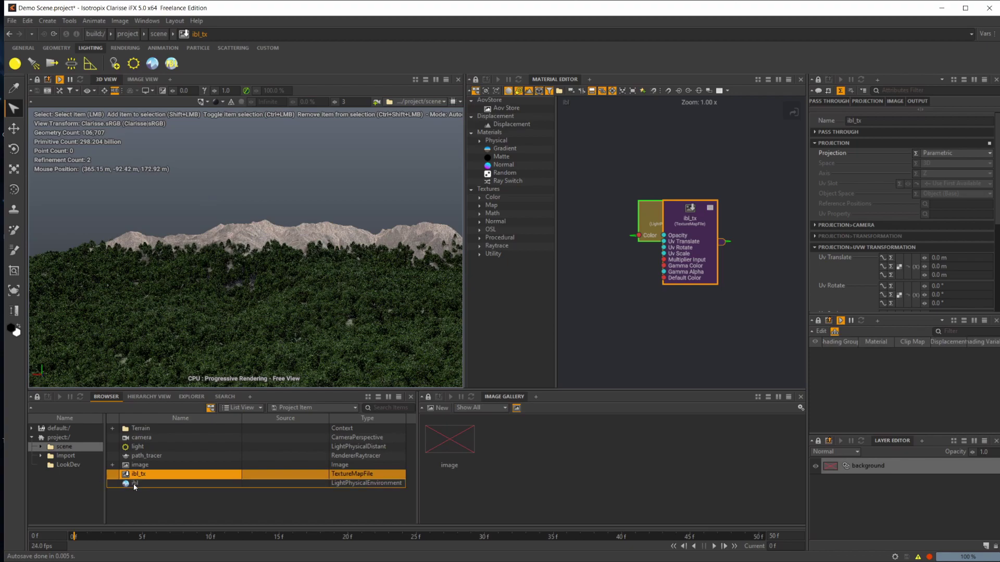
{"action": "left_click", "coordinate": [147, 483]}
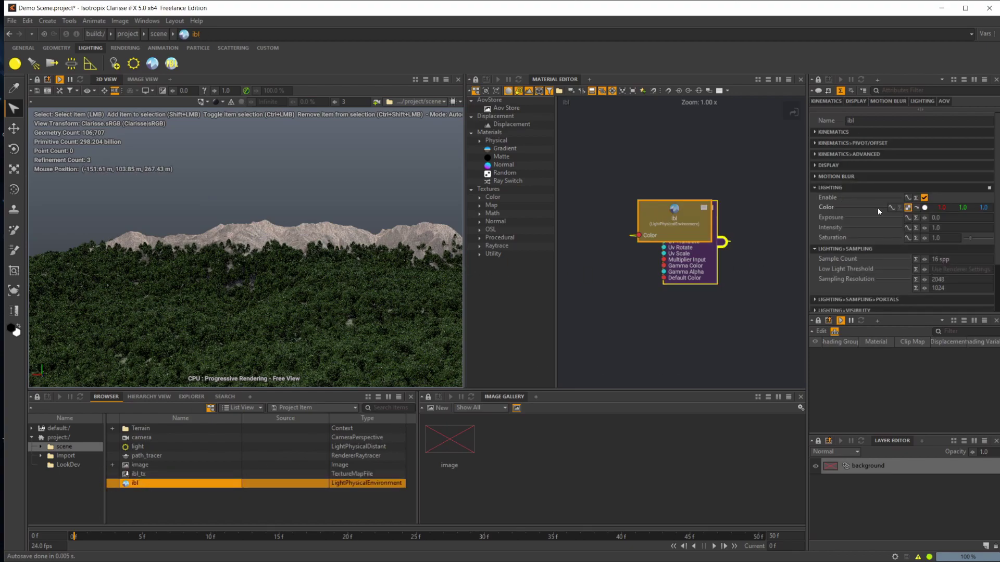
{"action": "scroll", "coordinate": [877, 207], "scroll_direction": "down", "scroll_amount": 2}
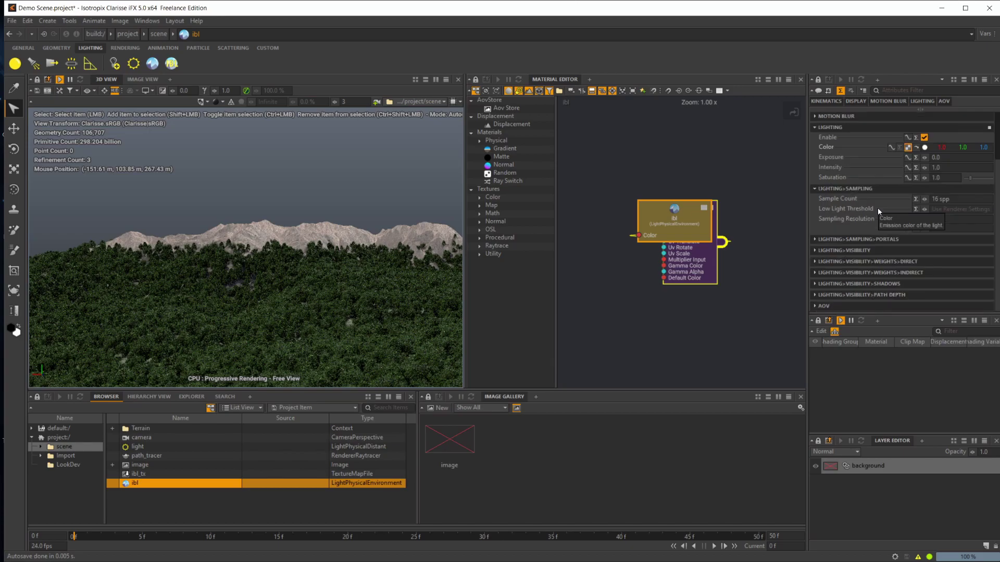
{"action": "left_click", "coordinate": [874, 250]}
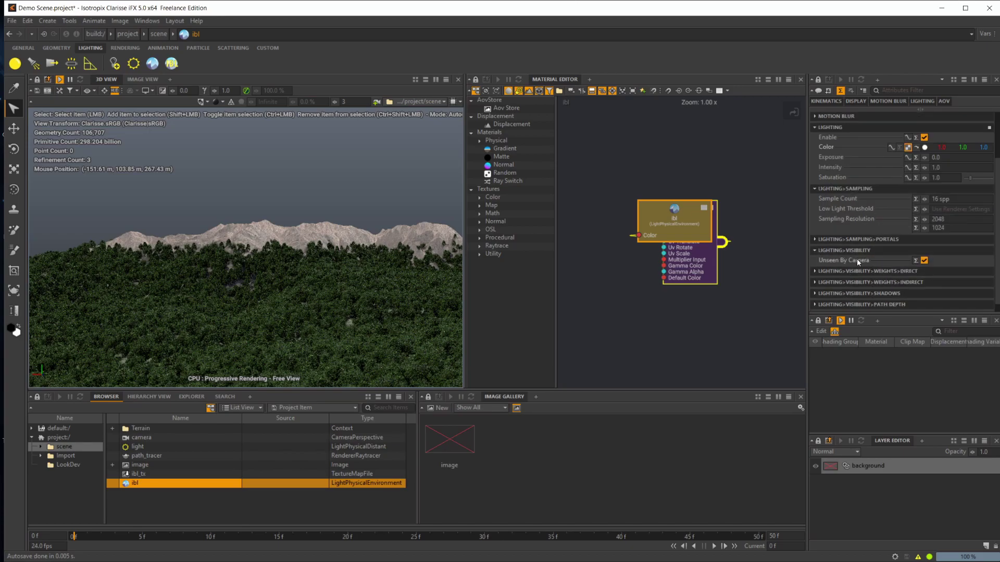
{"action": "left_click", "coordinate": [924, 262]}
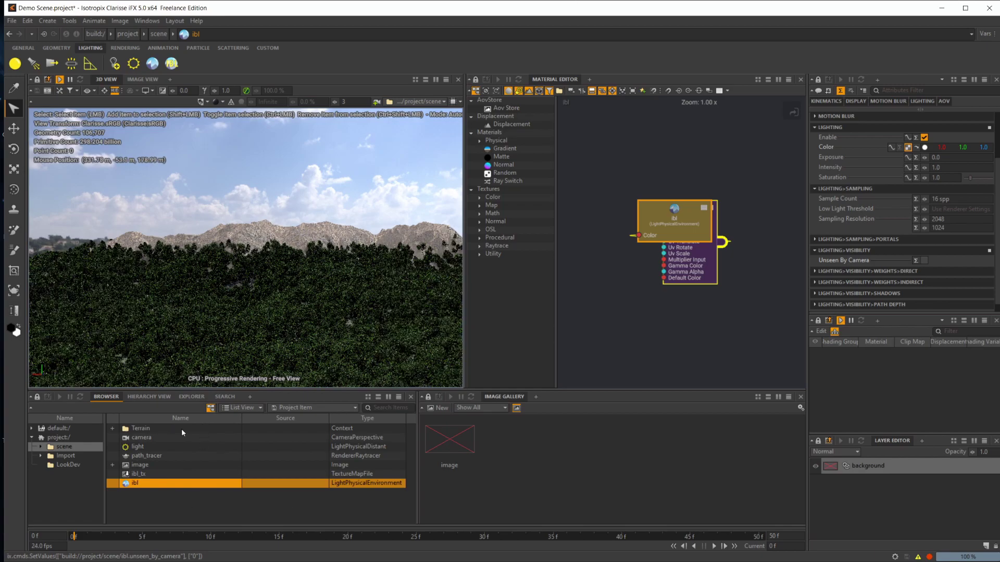
Spin the ibl environment about its vertical axis to place the hillside of houses behind the terrain.
{"action": "key", "text": "e"}
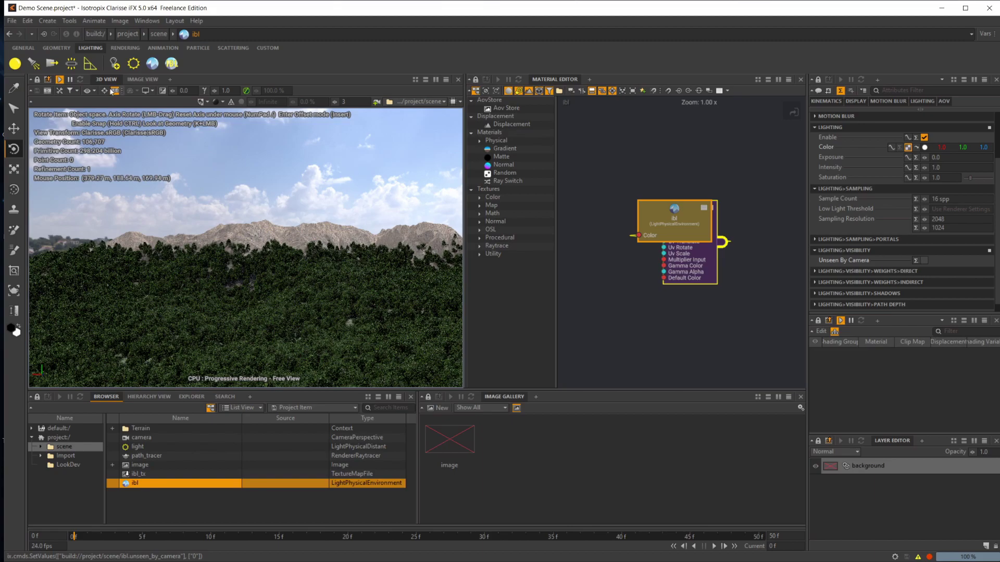
{"action": "left_click_drag", "start_coordinate": [383, 316], "coordinate": [260, 284], "text": "alt"}
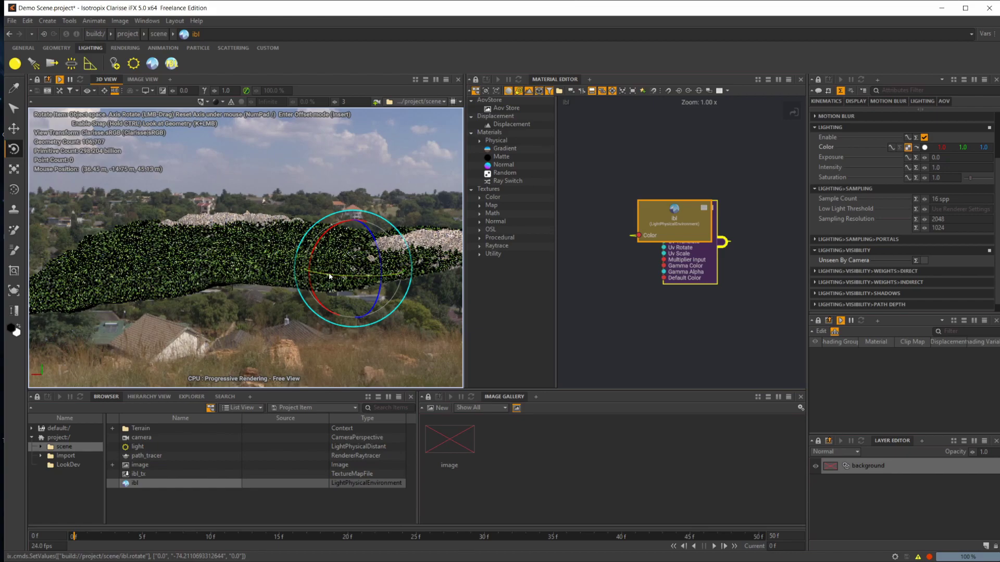
{"action": "left_click_drag", "start_coordinate": [385, 274], "coordinate": [603, 265]}
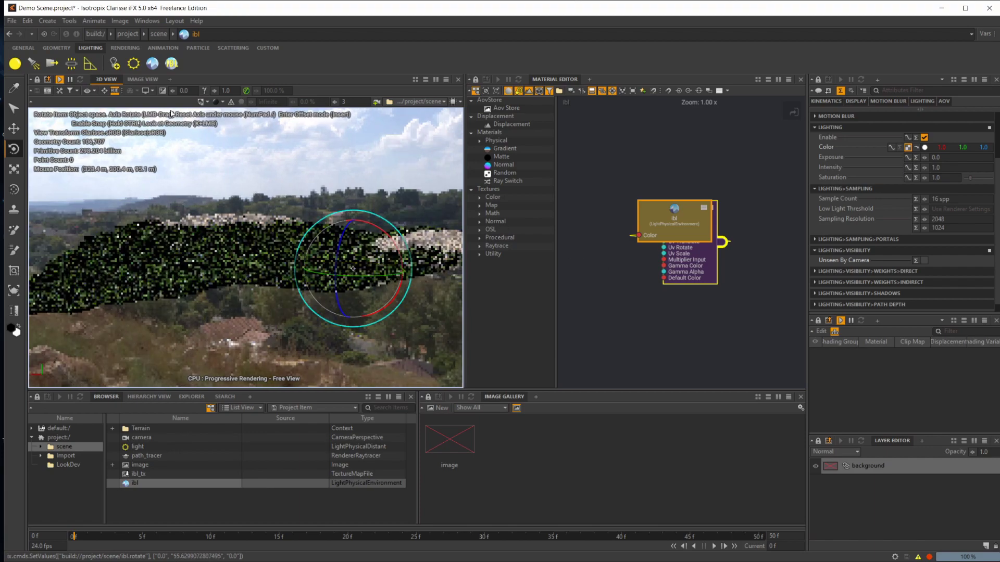
{"action": "left_click", "coordinate": [142, 80]}
{"action": "left_click", "coordinate": [106, 79]}
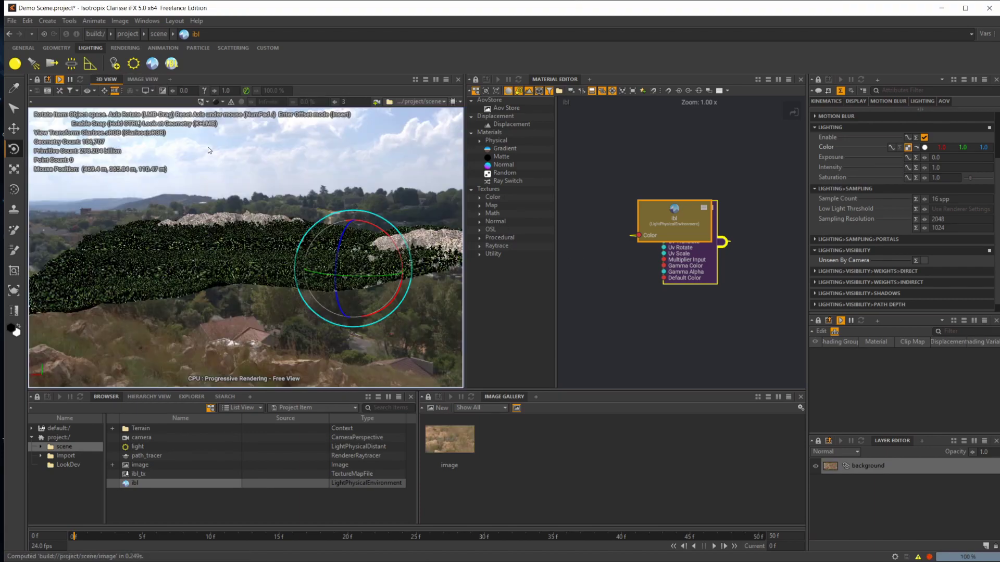
{"action": "left_click", "coordinate": [149, 439]}
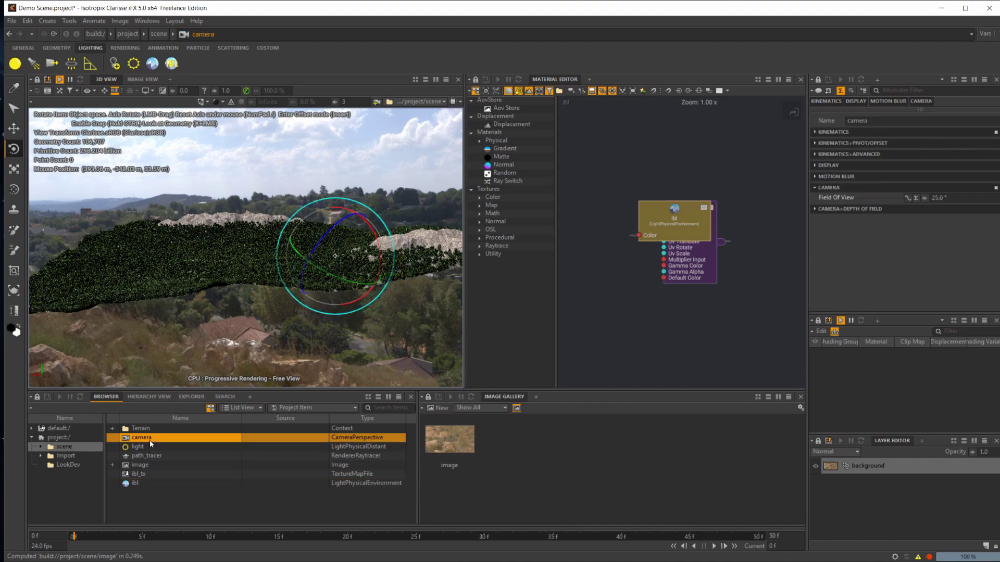
Look through scene/camera and re-aim it at the forested slope, rocky ridge and cloudy sky.
{"action": "left_click", "coordinate": [86, 92]}
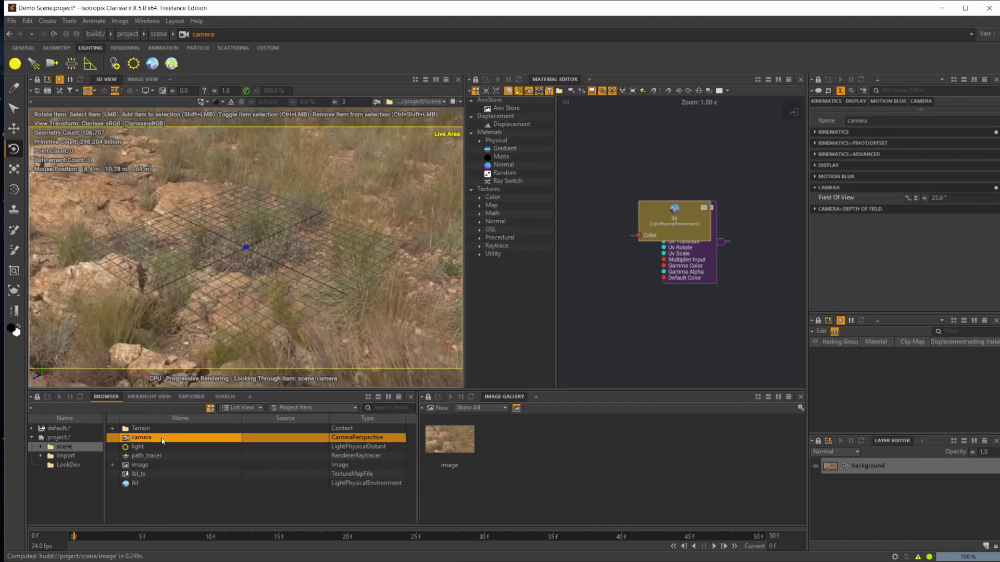
{"action": "left_click", "coordinate": [89, 92]}
{"action": "left_click", "coordinate": [91, 92]}
{"action": "left_click_drag", "start_coordinate": [319, 223], "coordinate": [293, 245], "text": "alt"}
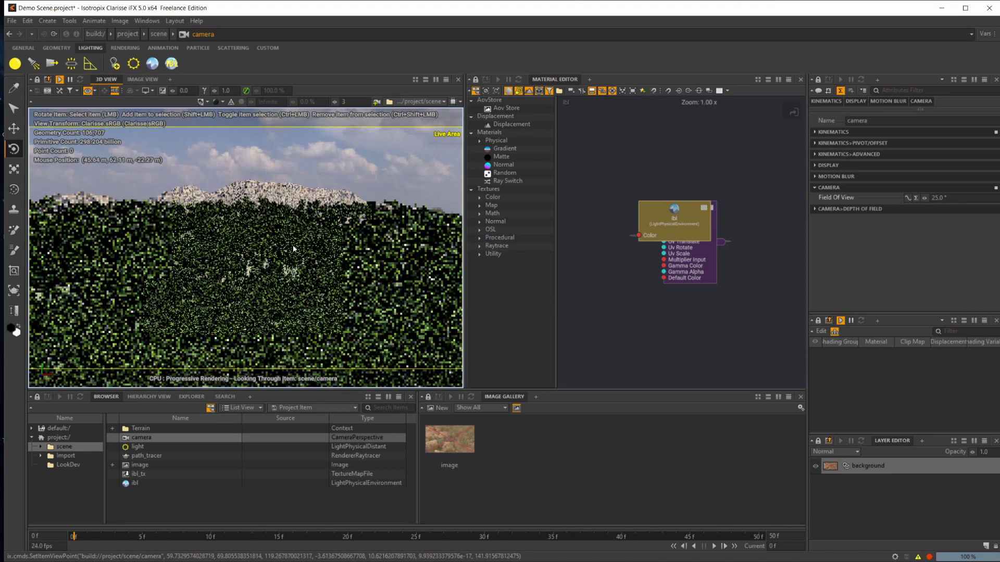
{"action": "left_click", "coordinate": [388, 165]}
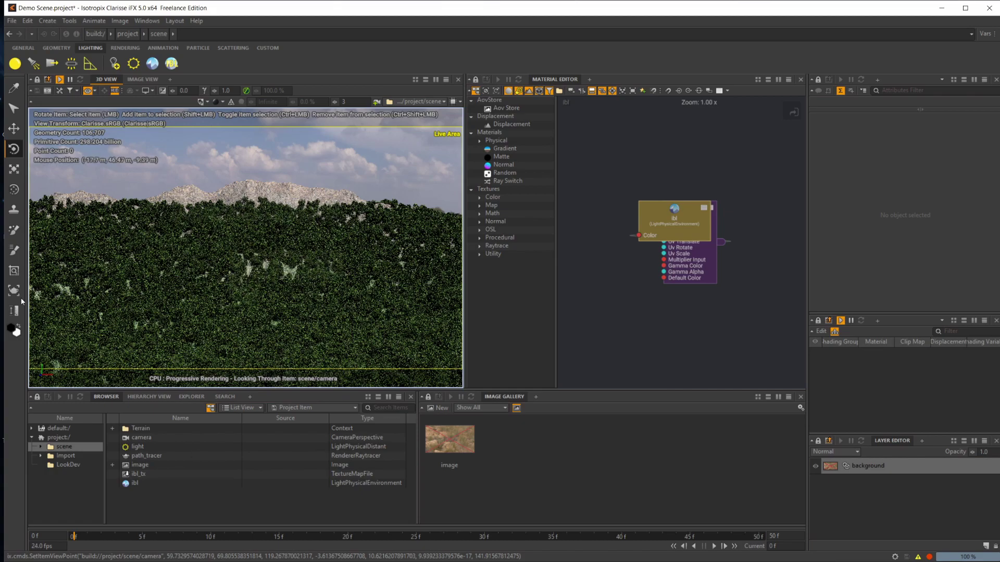
Preview the render, then select the ibl light in the Browser.
{"action": "left_click", "coordinate": [134, 80]}
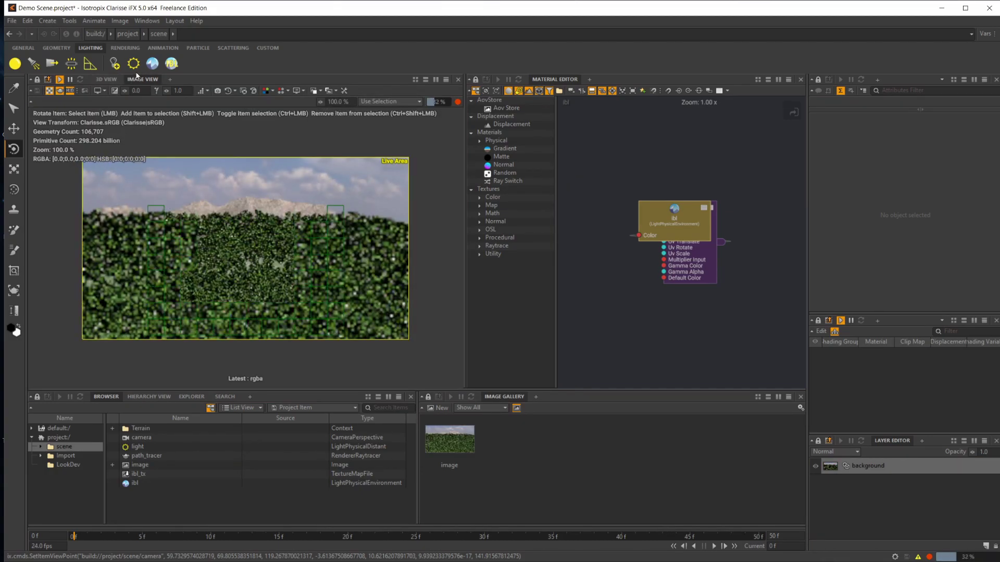
{"action": "left_click", "coordinate": [106, 79]}
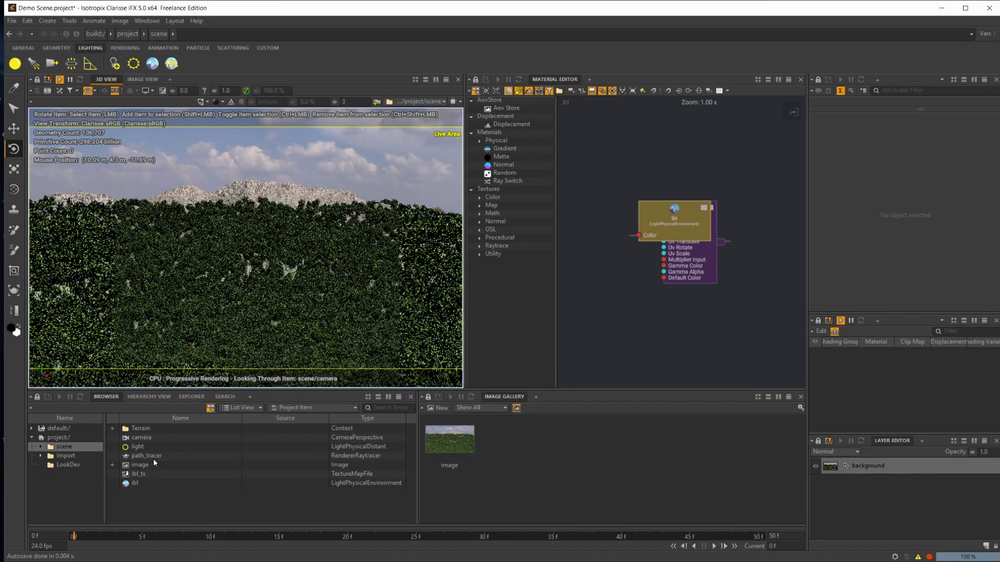
{"action": "left_click", "coordinate": [150, 475]}
{"action": "left_click", "coordinate": [148, 484]}
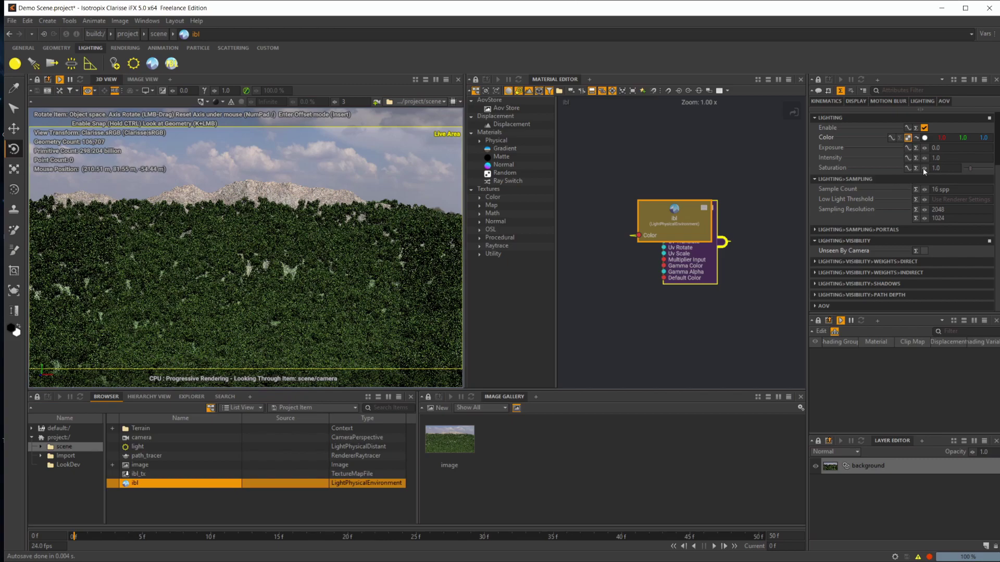
Try ibl Intensity 0.1 and a higher Exposure, ending at Intensity 1.0 and Exposure 0.0.
{"action": "left_click", "coordinate": [945, 157]}
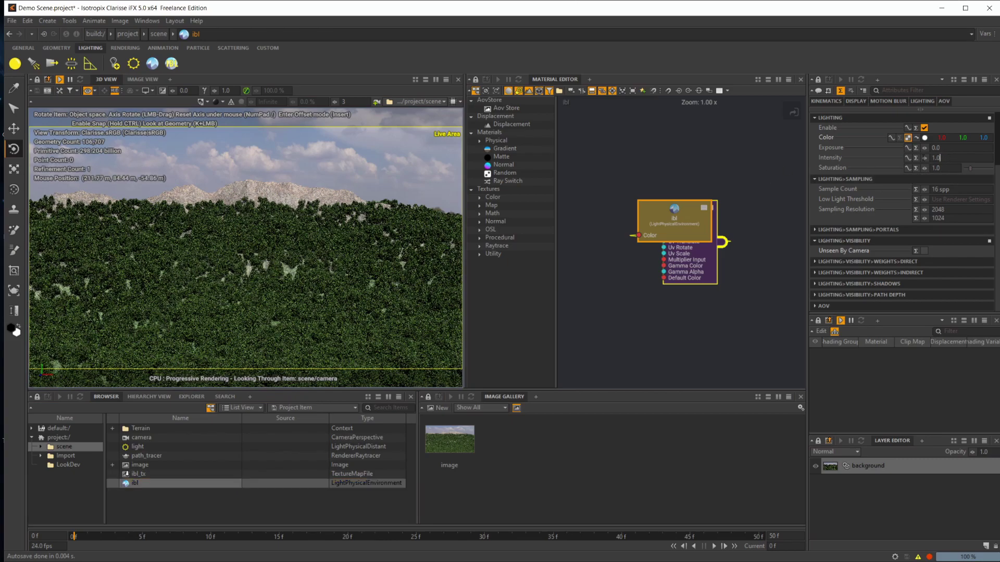
{"action": "type", "text": "0.1"}
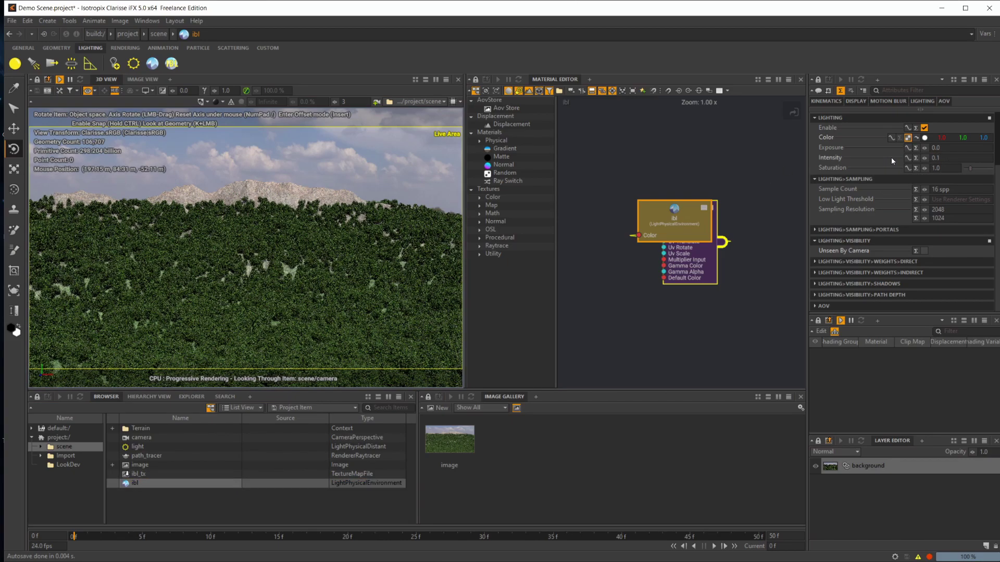
{"action": "key", "text": "Return"}
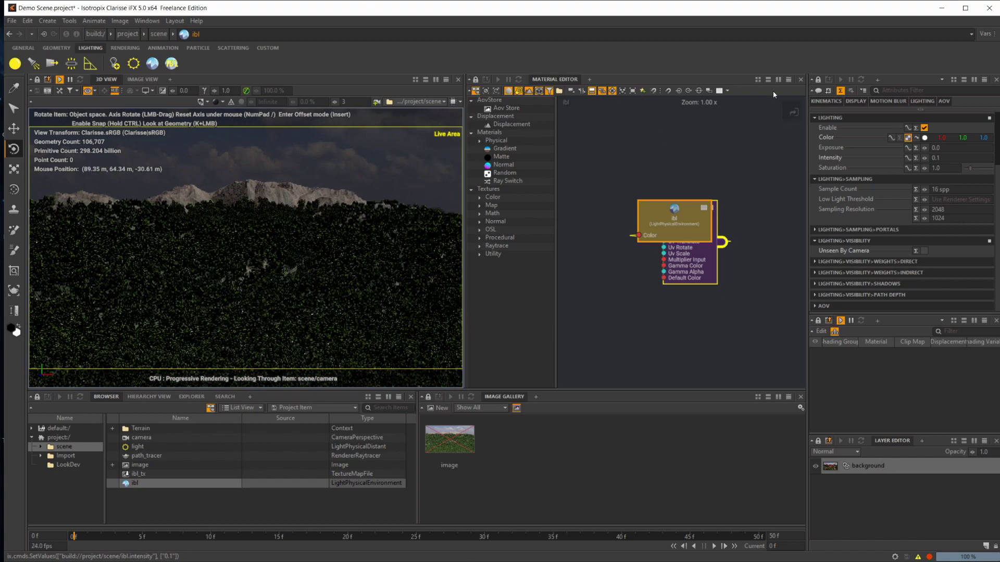
{"action": "left_click", "coordinate": [937, 158]}
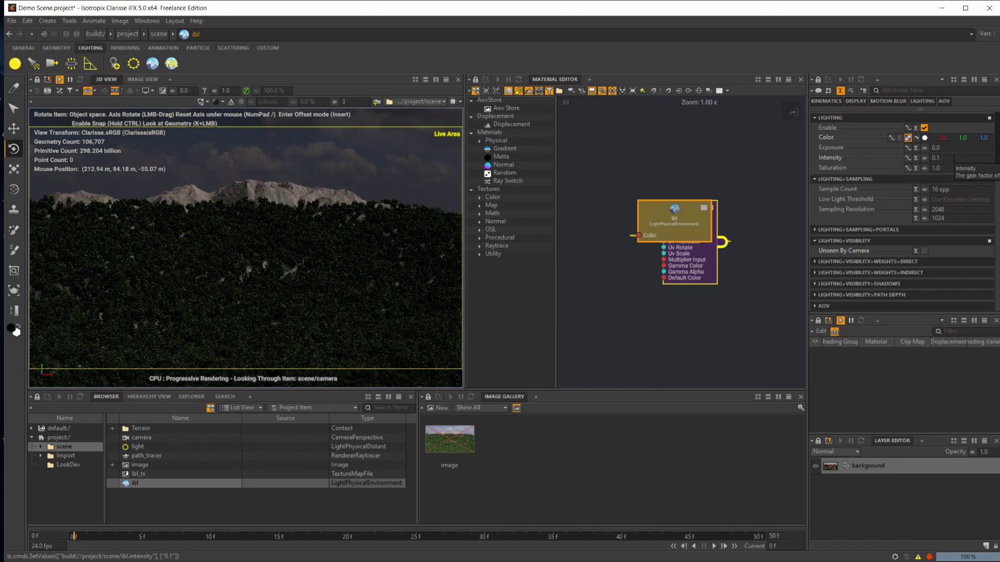
{"action": "type", "text": "1"}
{"action": "key", "text": "Return"}
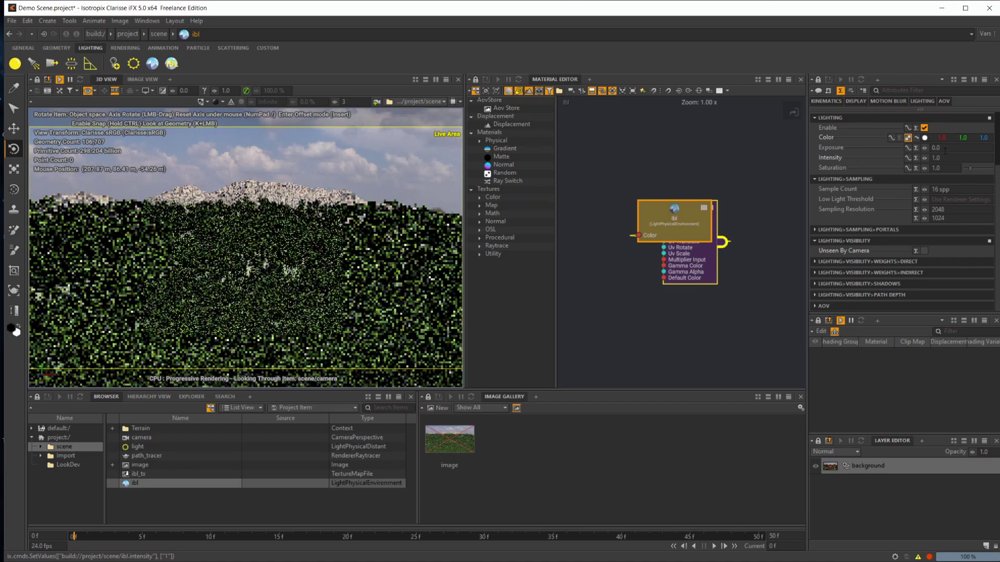
{"action": "left_click_drag", "start_coordinate": [925, 147], "coordinate": [931, 147]}
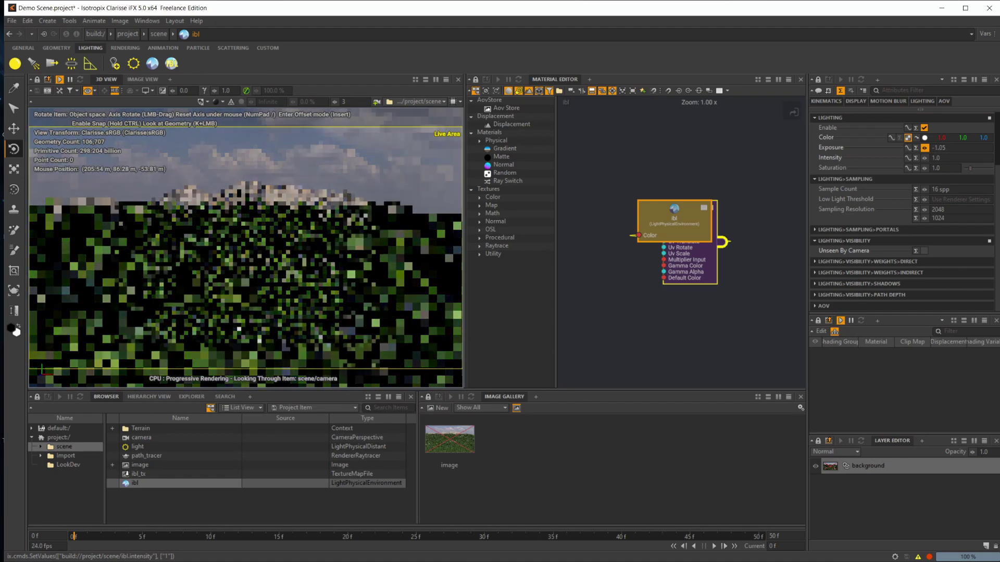
{"action": "left_click_drag", "start_coordinate": [937, 148], "coordinate": [872, 138]}
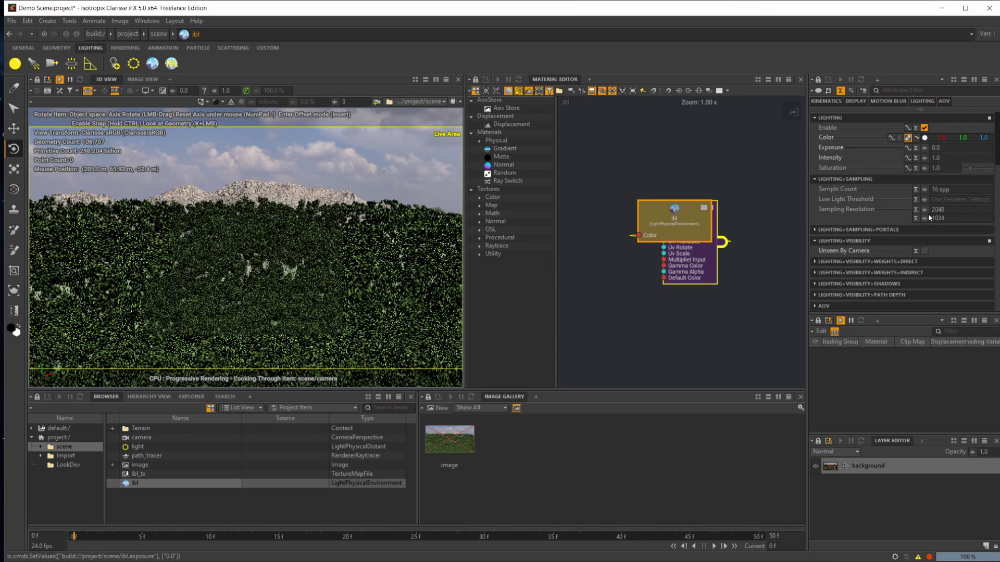
Keep the ibl Sample Count at 16 spp and view the finished render in the Image View.
{"action": "left_click", "coordinate": [940, 189]}
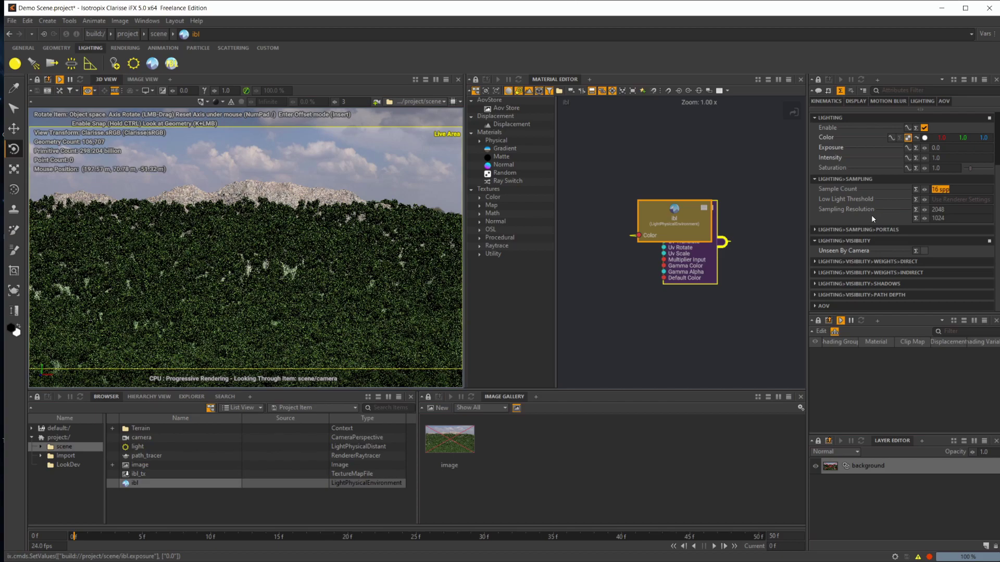
{"action": "scroll", "coordinate": [854, 177], "scroll_direction": "up", "scroll_amount": 3}
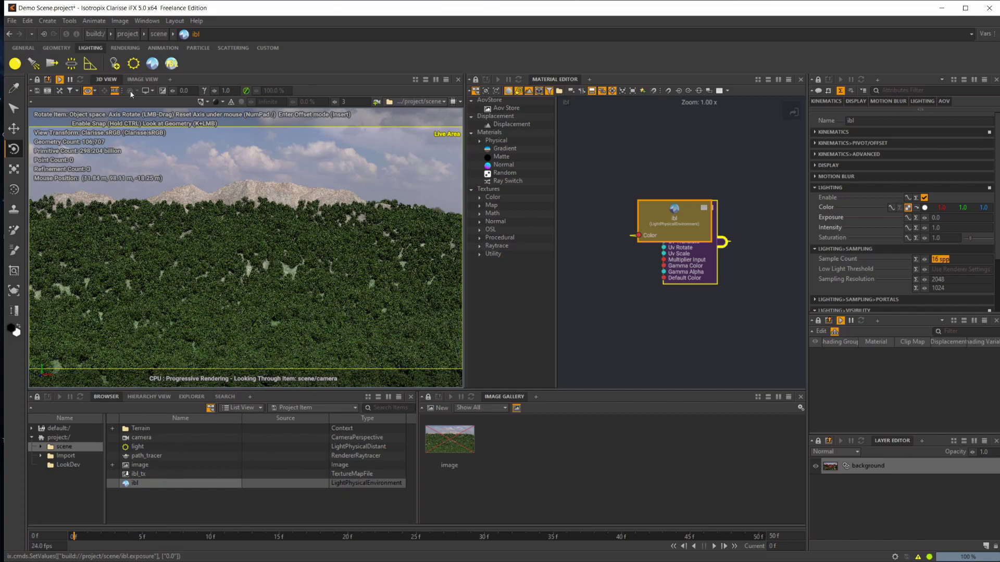
{"action": "left_click", "coordinate": [142, 79]}
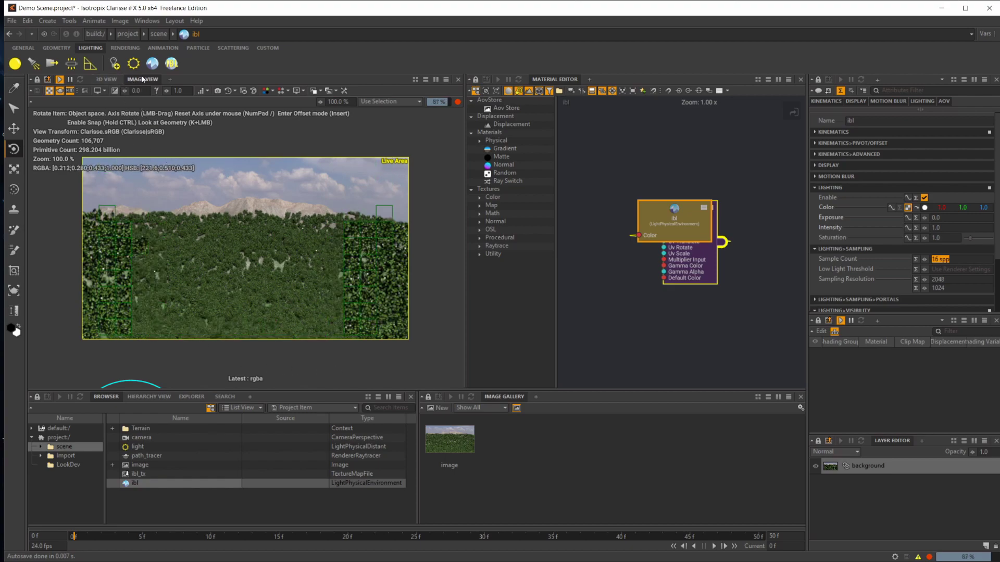
Select the image item and check its Resolution Mode, leaving User-defined at 1280 × 720 px.
{"action": "left_click", "coordinate": [449, 443]}
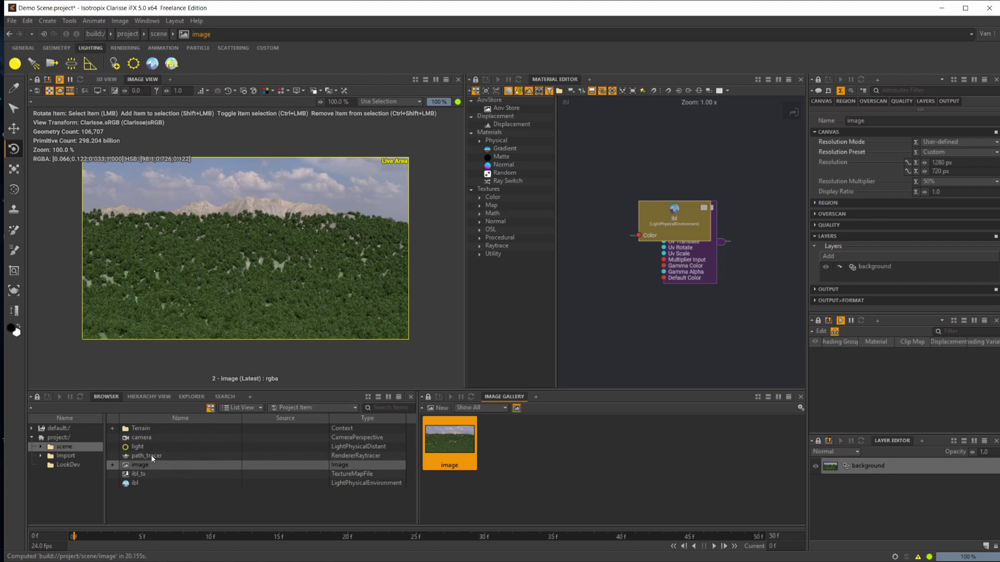
{"action": "left_click", "coordinate": [181, 465]}
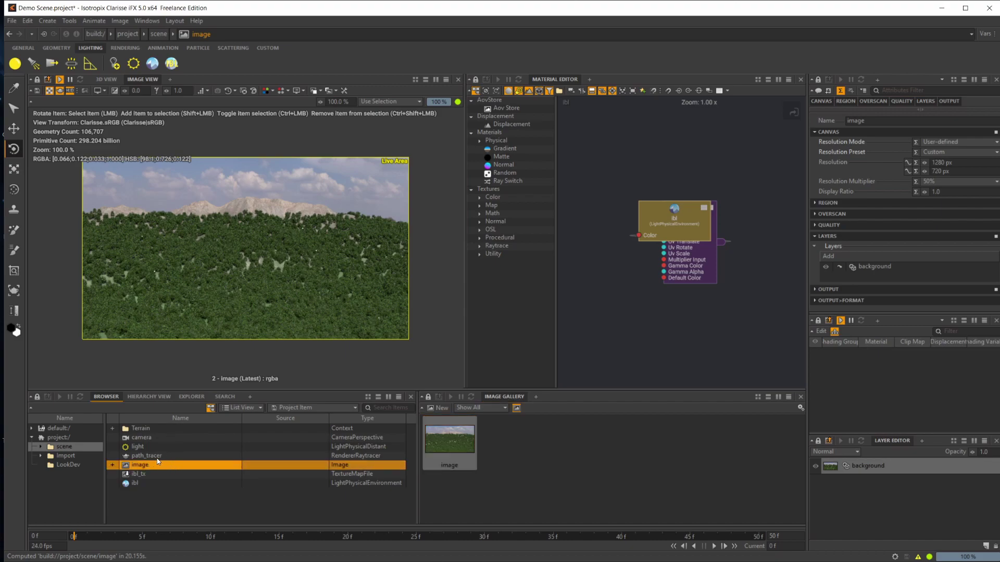
{"action": "left_click", "coordinate": [219, 456]}
{"action": "left_click", "coordinate": [185, 466]}
{"action": "left_click", "coordinate": [944, 144]}
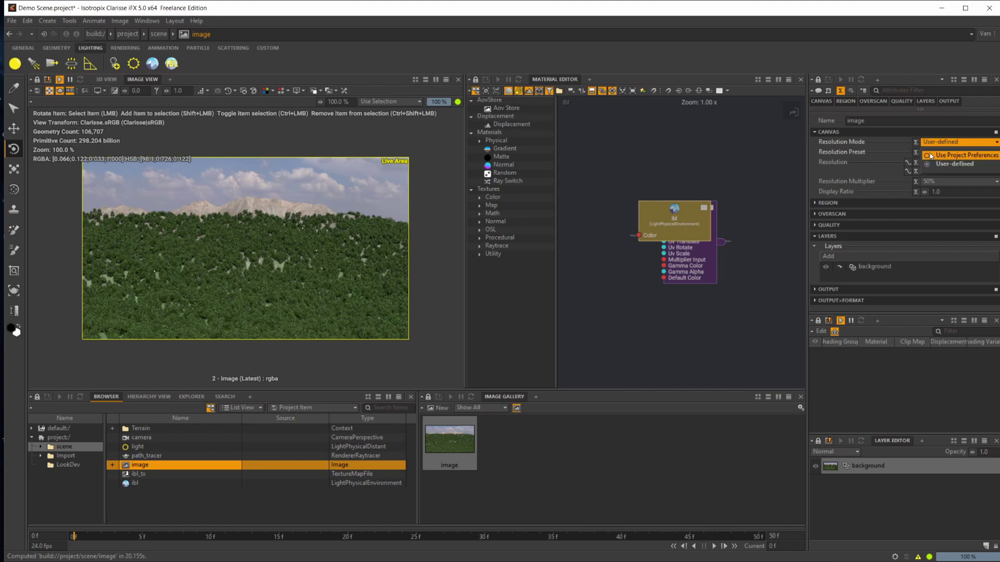
{"action": "left_click", "coordinate": [897, 142]}
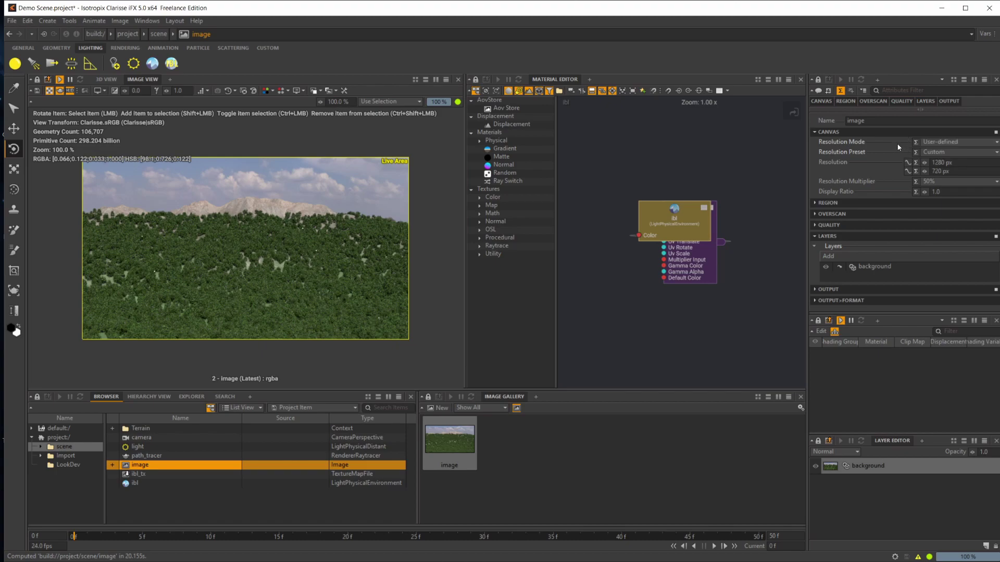
{"action": "left_click", "coordinate": [28, 21]}
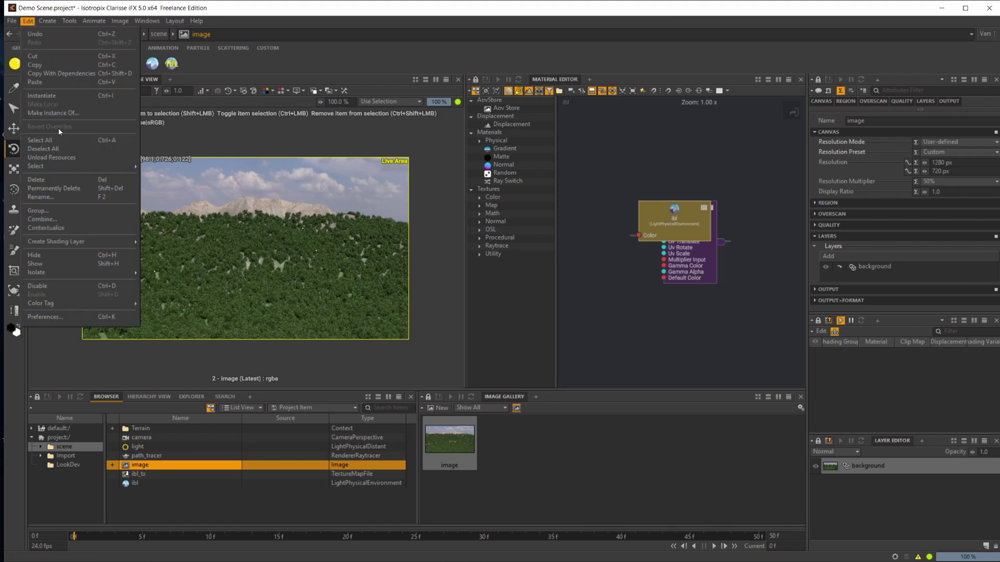
{"action": "left_click", "coordinate": [69, 319]}
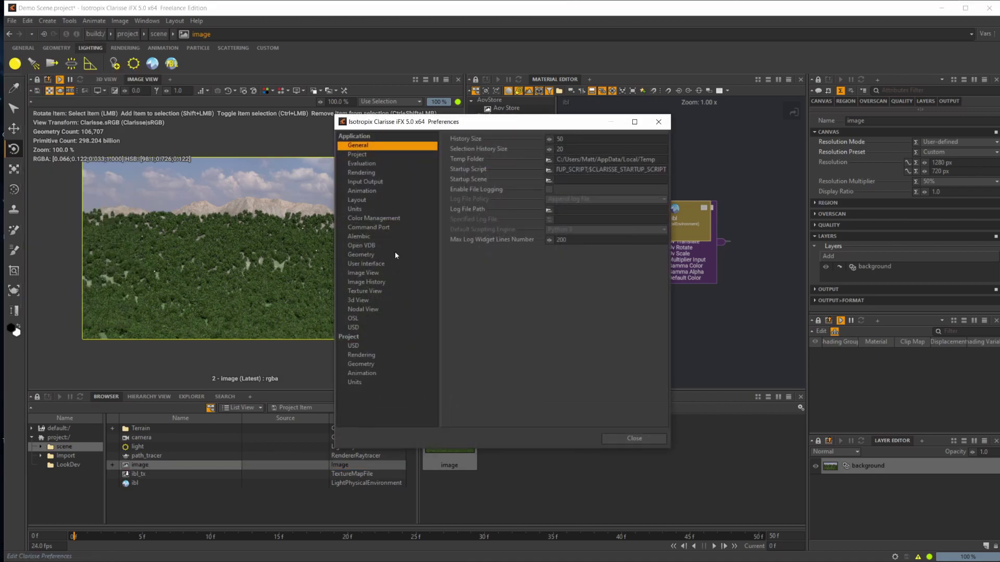
{"action": "left_click", "coordinate": [382, 173]}
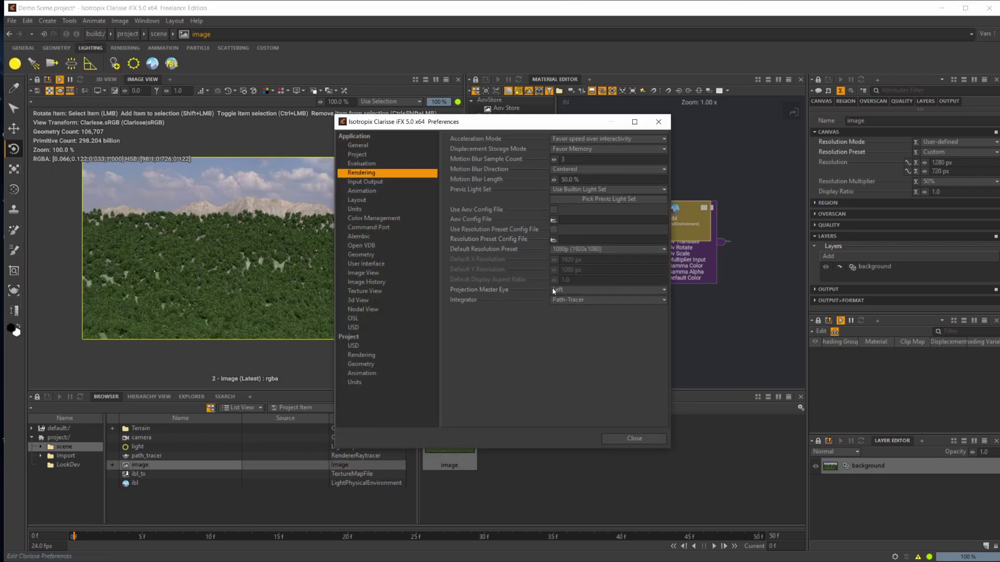
{"action": "left_click", "coordinate": [604, 250]}
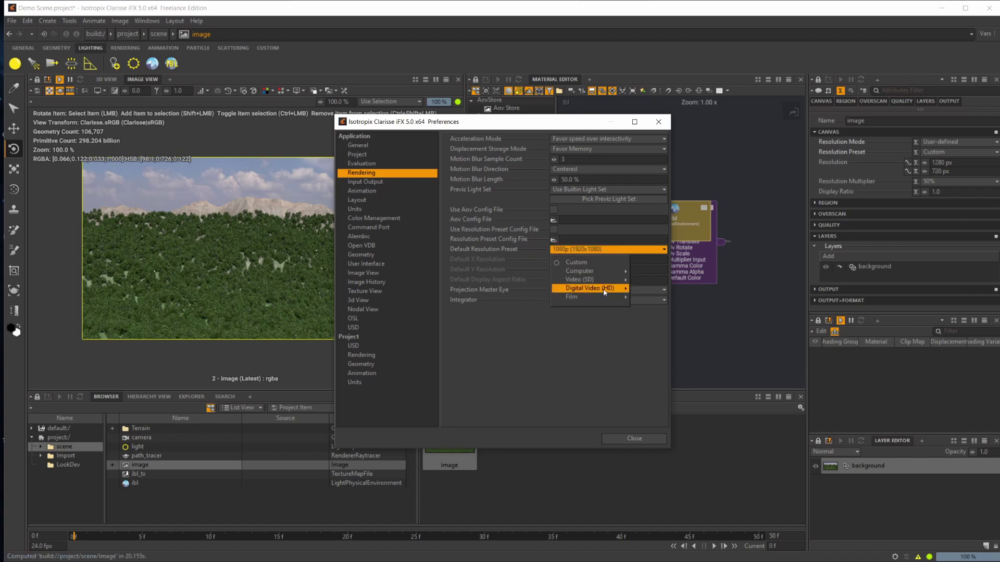
{"action": "left_click", "coordinate": [596, 324]}
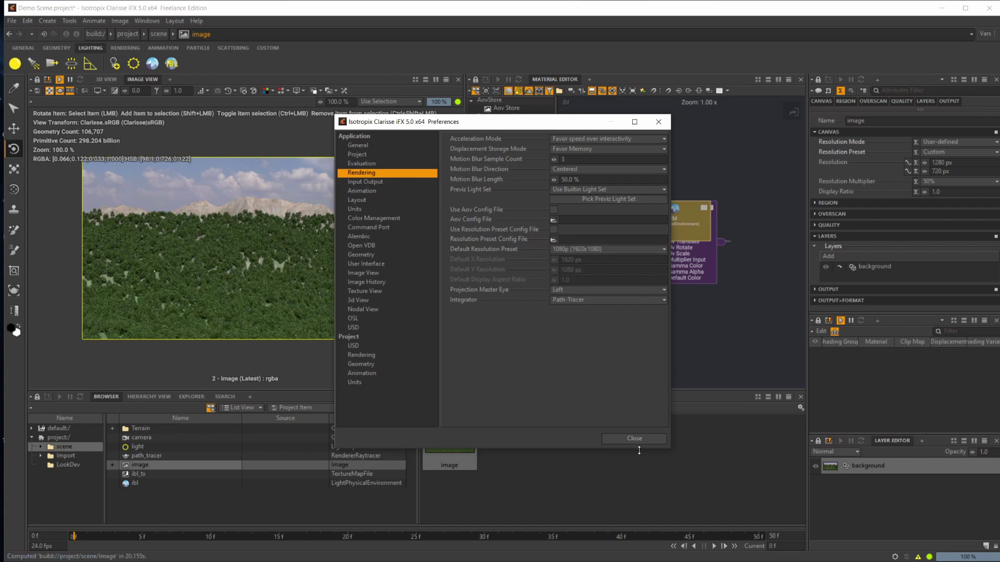
{"action": "left_click", "coordinate": [659, 122]}
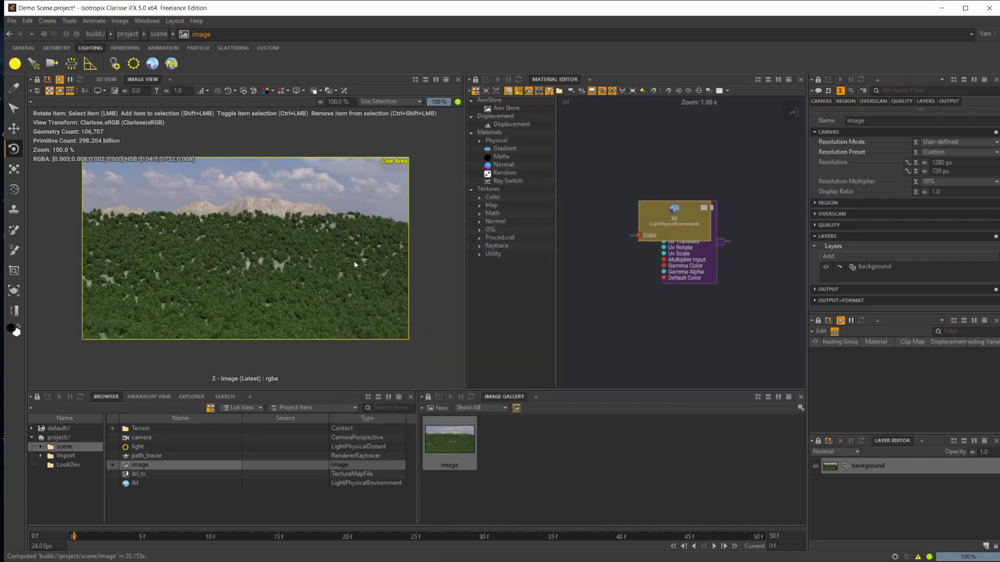
Switch the image's Resolution Mode to Use Project Preferences for 1920 × 1080 px.
{"action": "left_click", "coordinate": [948, 143]}
{"action": "left_click", "coordinate": [941, 160]}
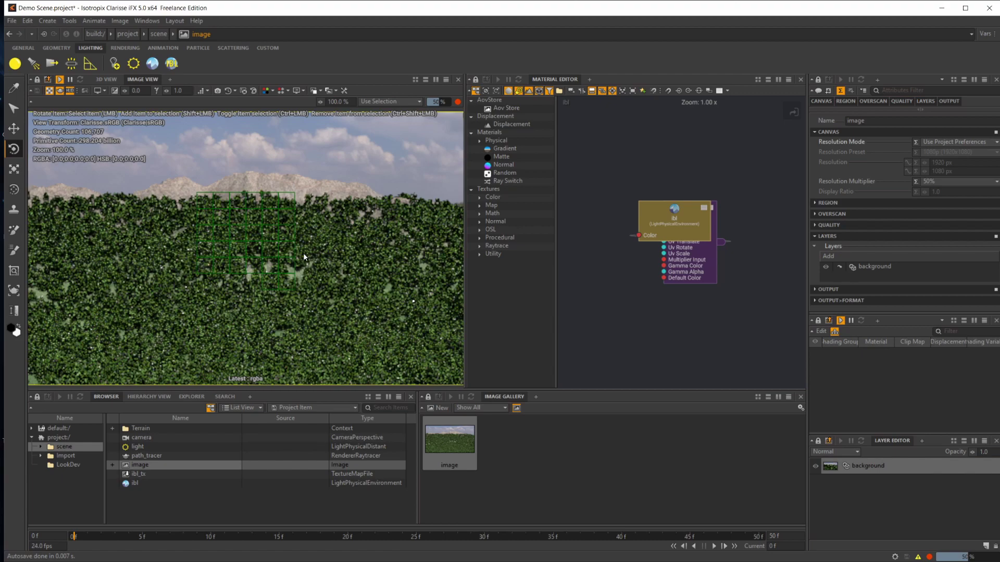
{"action": "key", "text": "f"}
Set the image's Resolution Multiplier to 100%.
{"action": "left_click", "coordinate": [940, 183]}
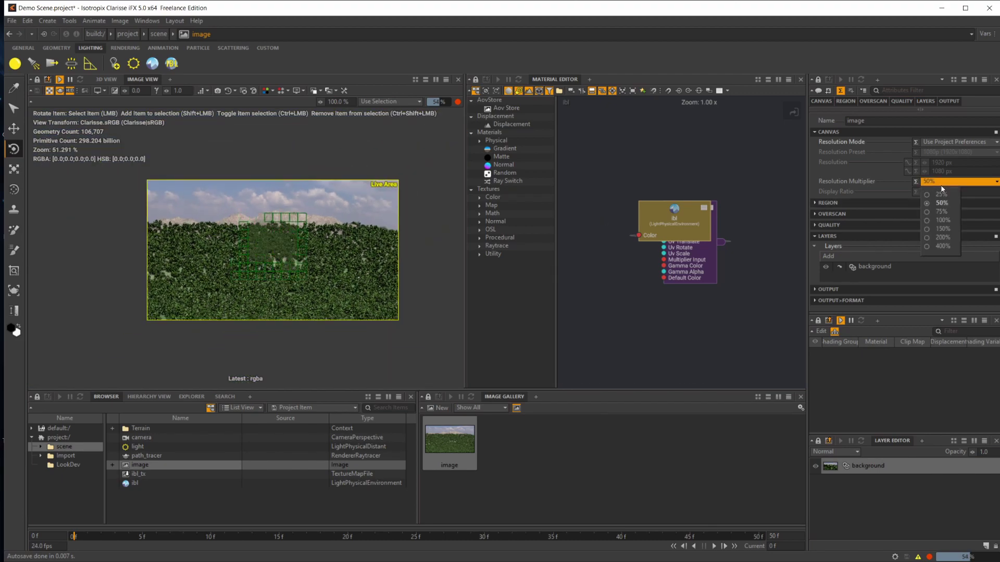
{"action": "left_click", "coordinate": [937, 221]}
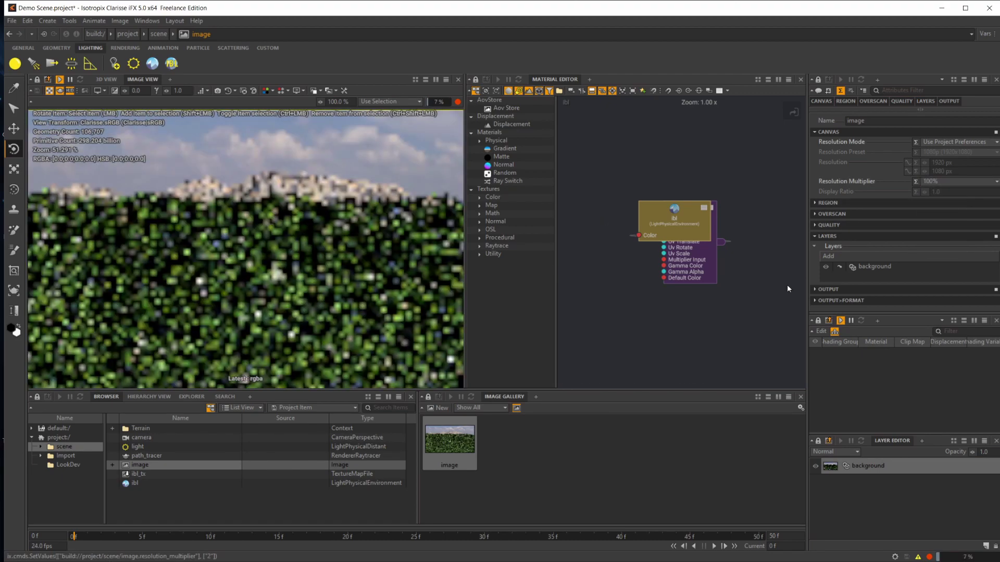
{"action": "scroll", "coordinate": [326, 248], "scroll_direction": "up", "scroll_amount": 1}
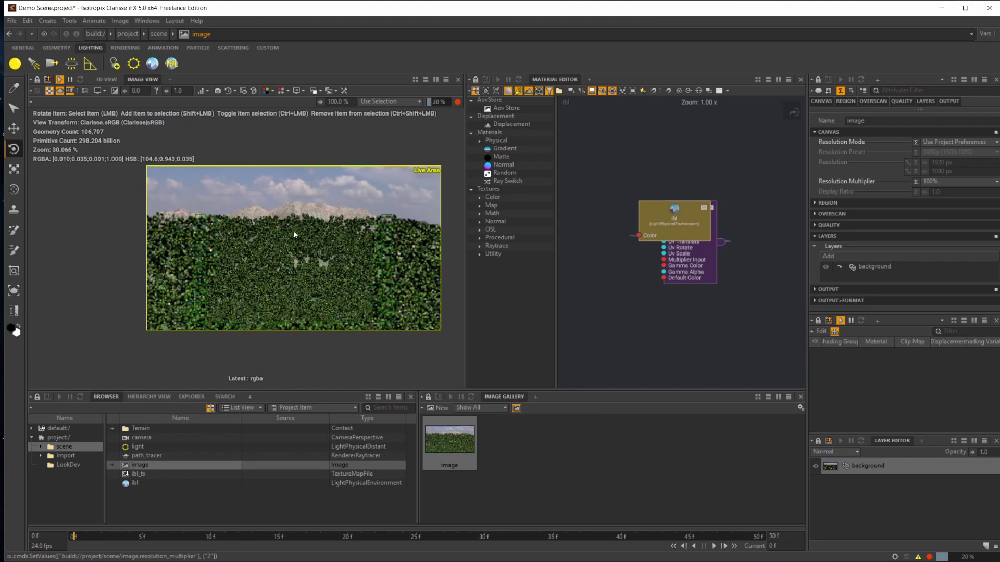
{"action": "left_click", "coordinate": [951, 183]}
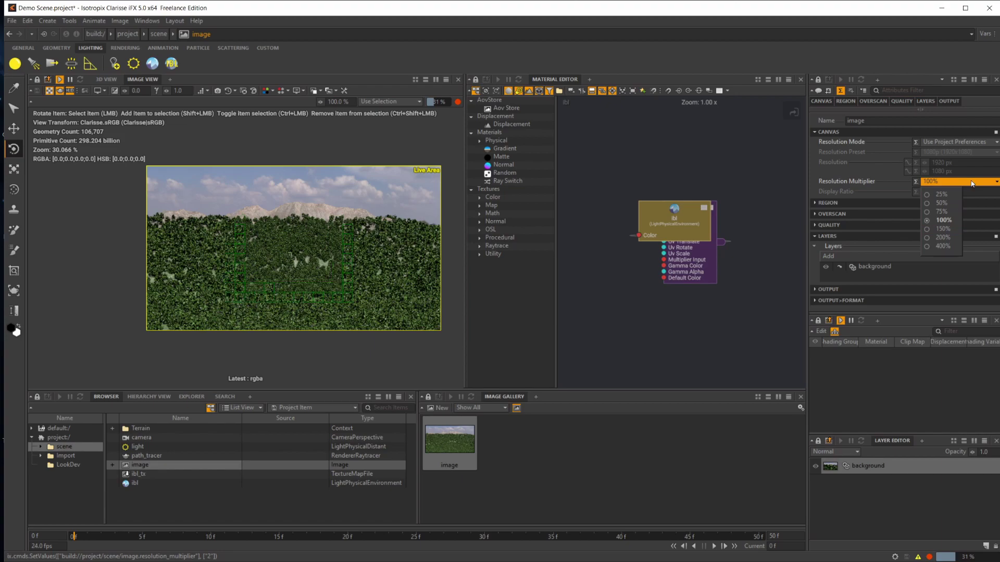
{"action": "left_click", "coordinate": [954, 146]}
{"action": "left_click", "coordinate": [955, 146]}
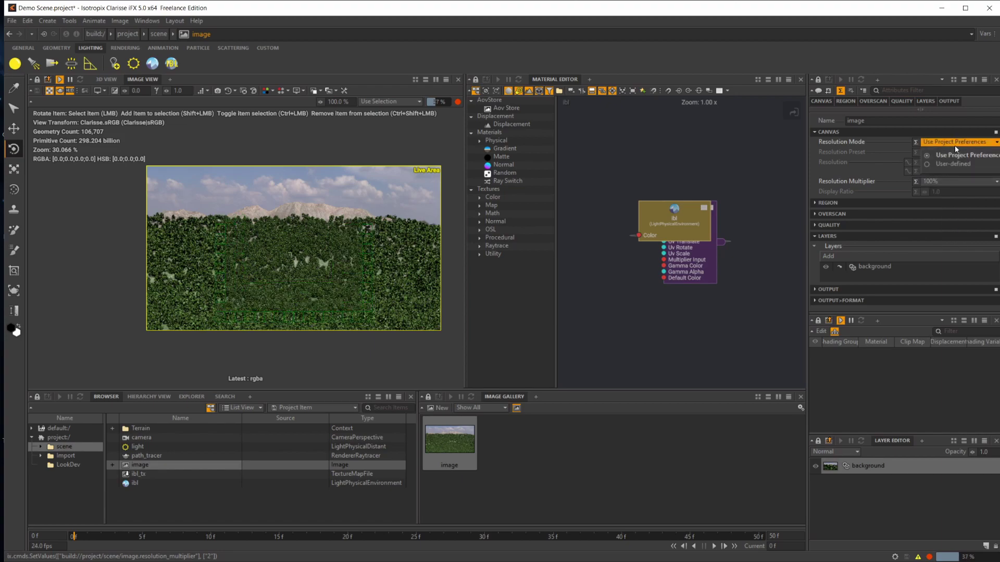
{"action": "left_click", "coordinate": [929, 182]}
{"action": "left_click", "coordinate": [929, 183]}
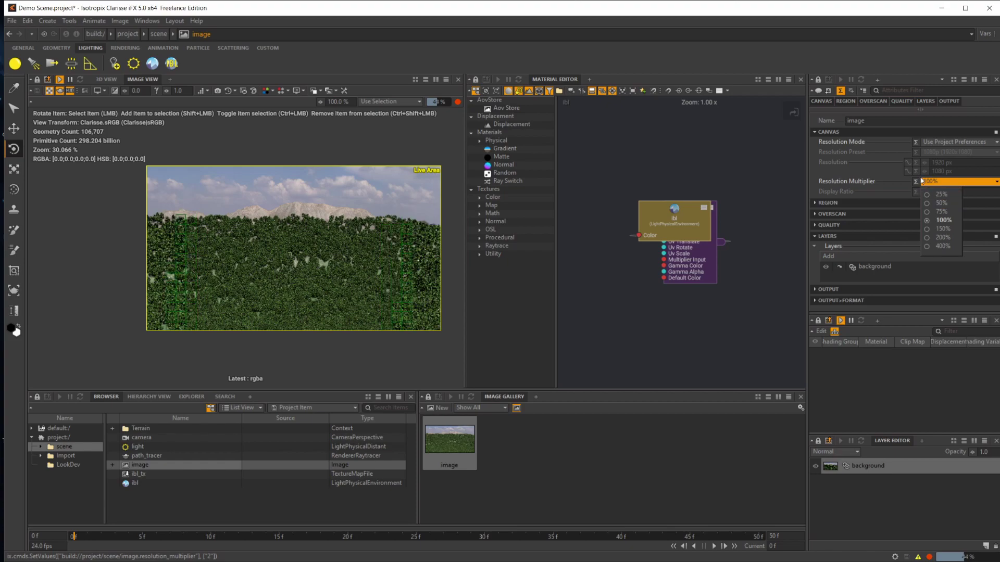
{"action": "left_click", "coordinate": [902, 177]}
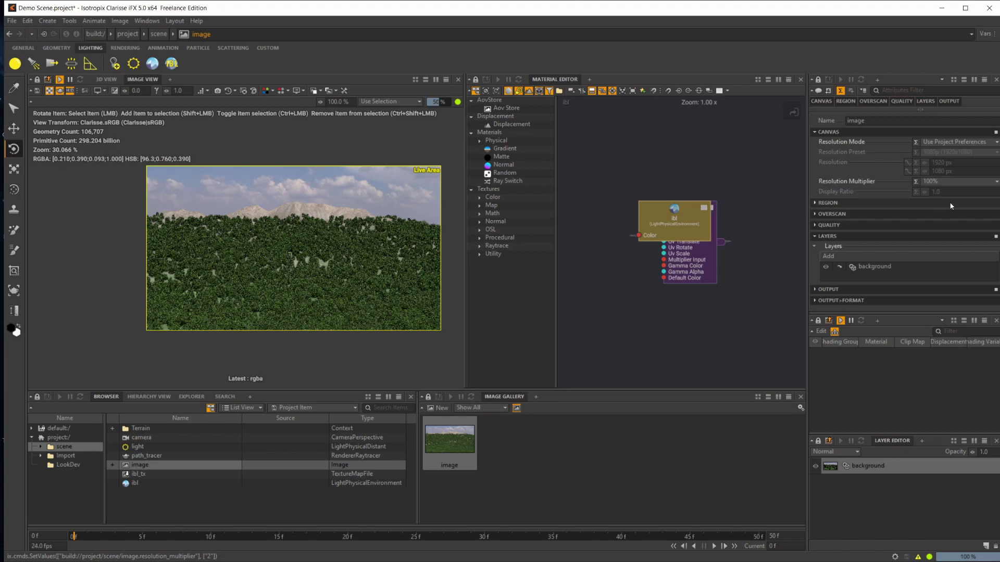
{"action": "left_click", "coordinate": [948, 182]}
{"action": "left_click", "coordinate": [946, 186]}
Turn on Render To Disk under the image's OUTPUT and set Last Frame to 0 f.
{"action": "left_click", "coordinate": [830, 289]}
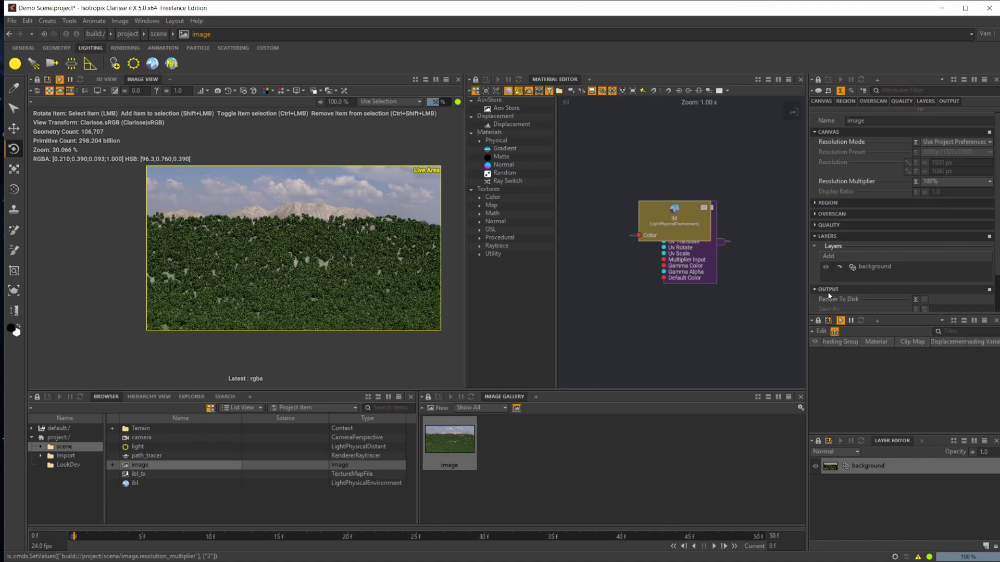
{"action": "scroll", "coordinate": [844, 260], "scroll_direction": "down", "scroll_amount": 1}
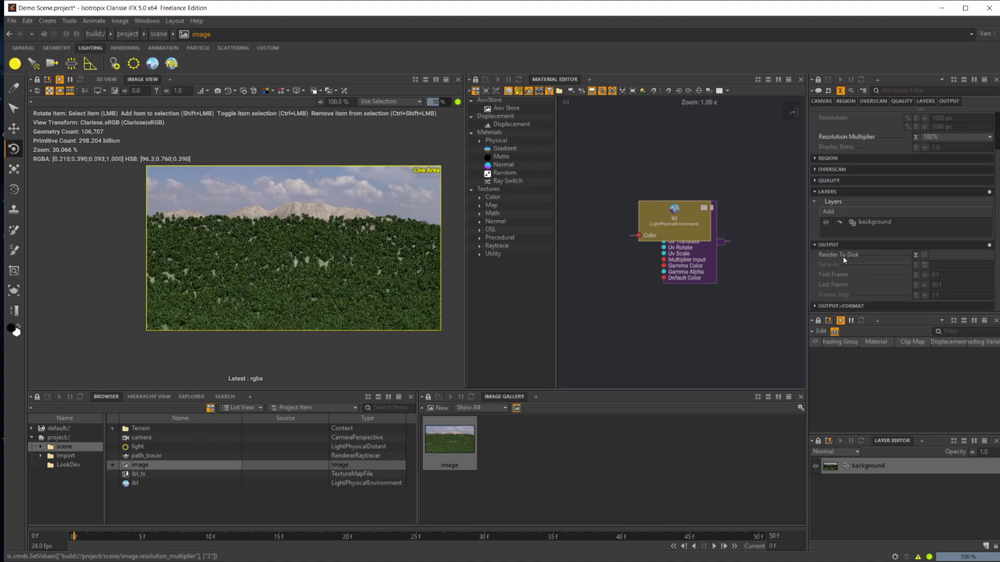
{"action": "left_click", "coordinate": [924, 255]}
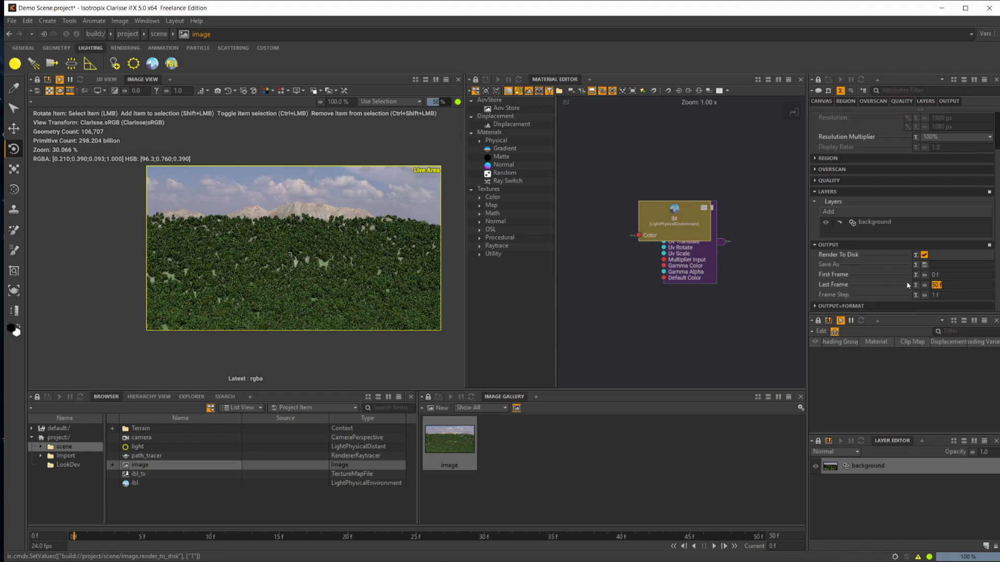
{"action": "type", "text": "0"}
{"action": "key", "text": "Return"}
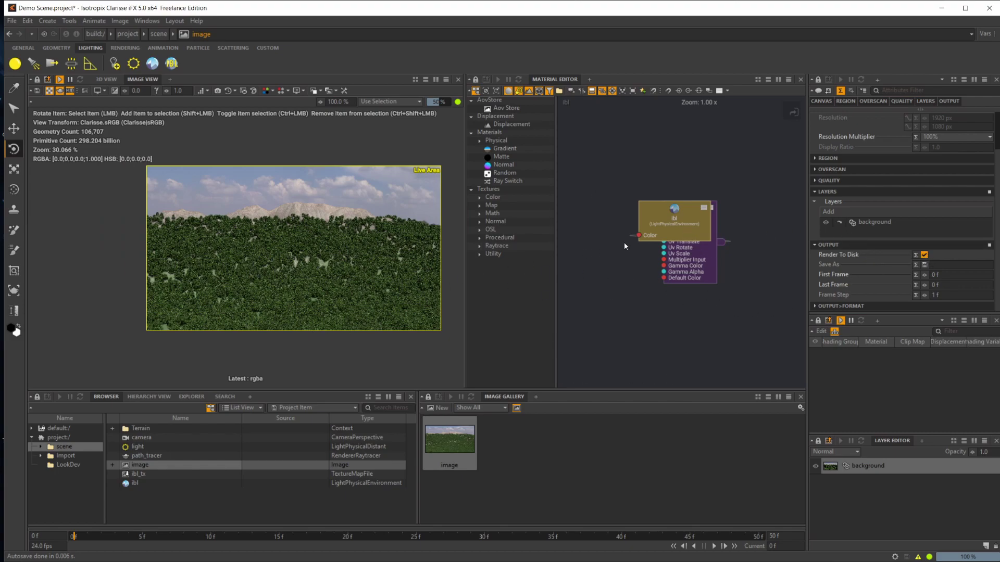
Move the ibl node to the right of ibl_tx in the Material Editor, showing their Color link.
{"action": "left_click_drag", "start_coordinate": [674, 223], "coordinate": [645, 234]}
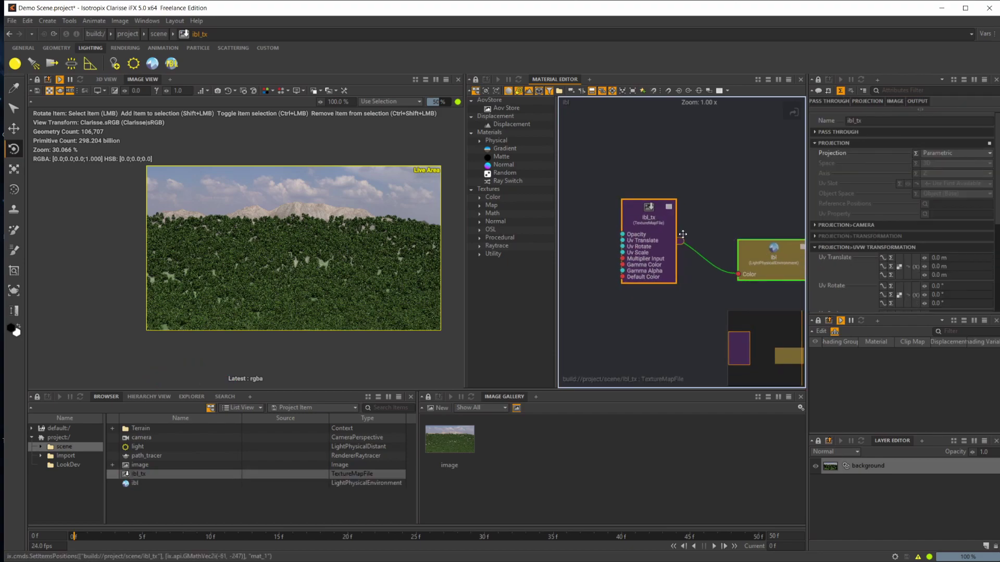
{"action": "left_click_drag", "start_coordinate": [760, 257], "coordinate": [726, 241]}
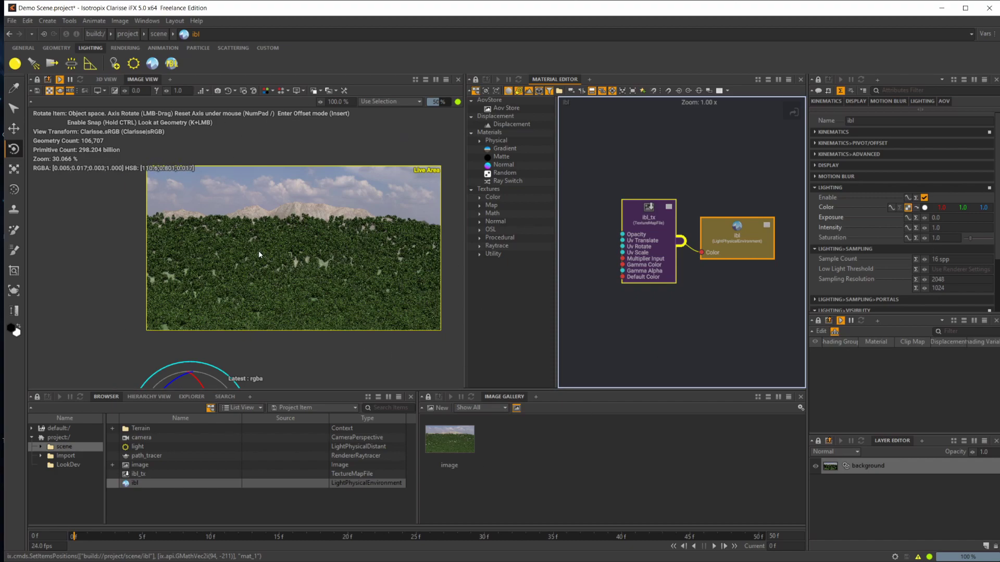
{"action": "scroll", "coordinate": [373, 238], "scroll_direction": "up", "scroll_amount": 4}
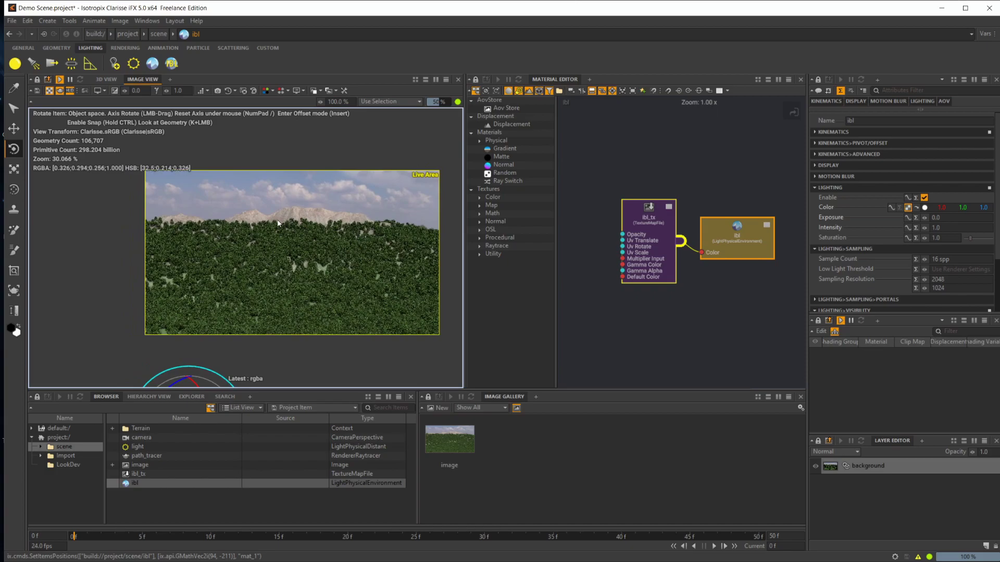
Shift the camera view so the render shows the grassy hillside with houses.
{"action": "scroll", "coordinate": [356, 230], "scroll_direction": "down", "scroll_amount": 1}
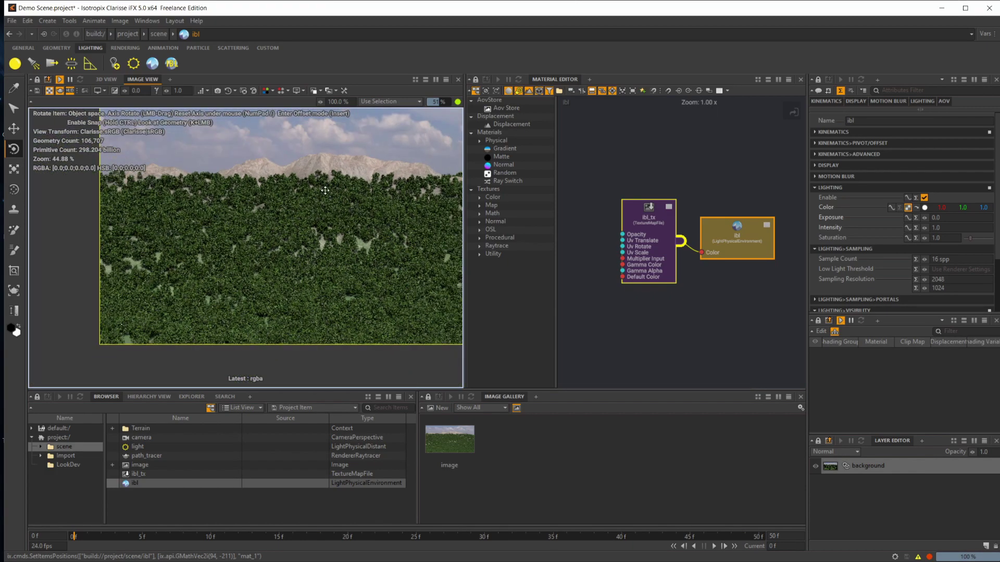
{"action": "middle_click_drag", "start_coordinate": [325, 190], "coordinate": [303, 165]}
{"action": "mouse_move", "coordinate": [291, 238]}
{"action": "middle_mouse_down"}
{"action": "mouse_move", "coordinate": [260, 238]}
{"action": "mouse_move", "coordinate": [275, 241]}
{"action": "middle_mouse_up"}
{"action": "scroll", "coordinate": [295, 217], "scroll_direction": "down", "scroll_amount": 1}
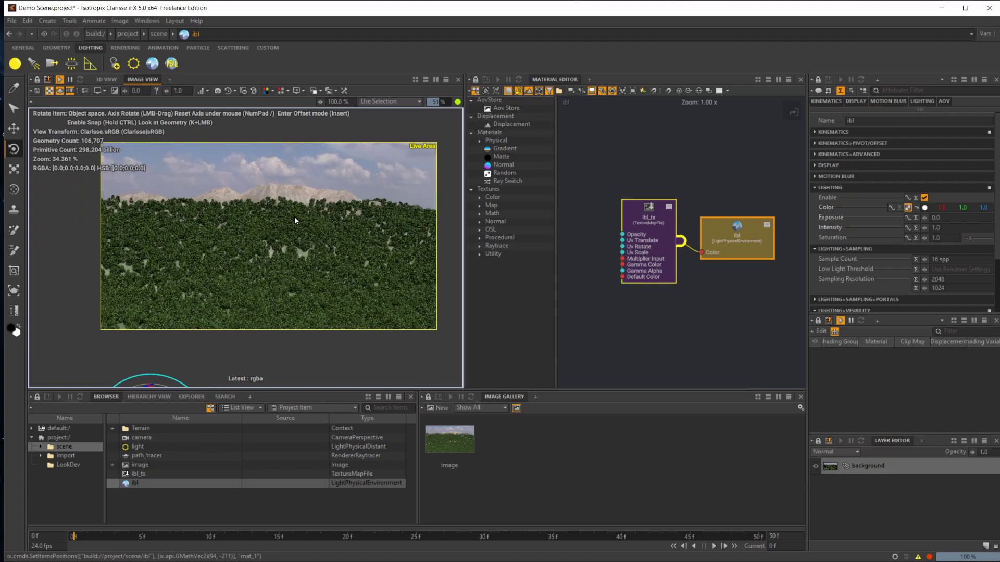
{"action": "key", "text": "f"}
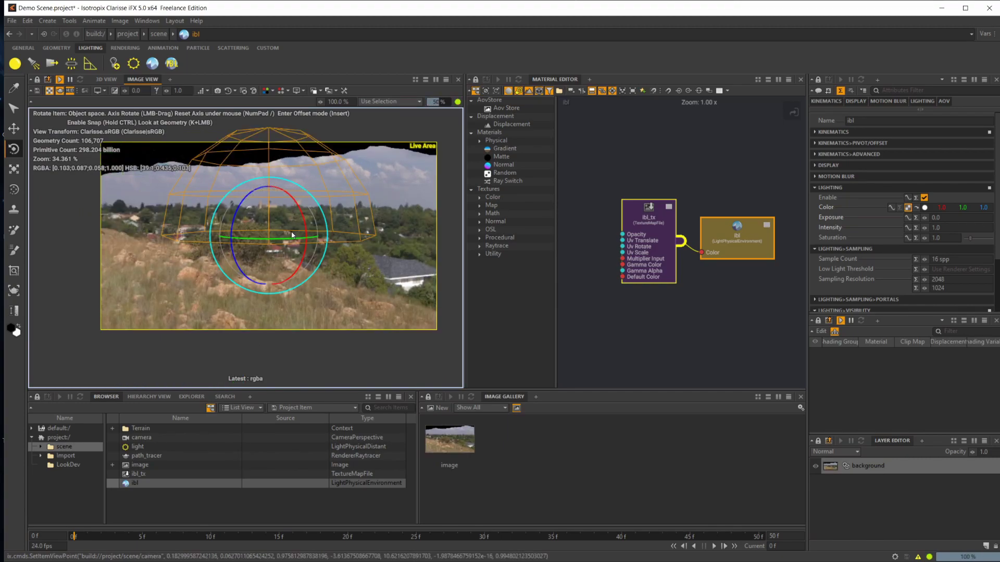
{"action": "key", "text": "ctrl+z"}
{"action": "key", "text": "f"}
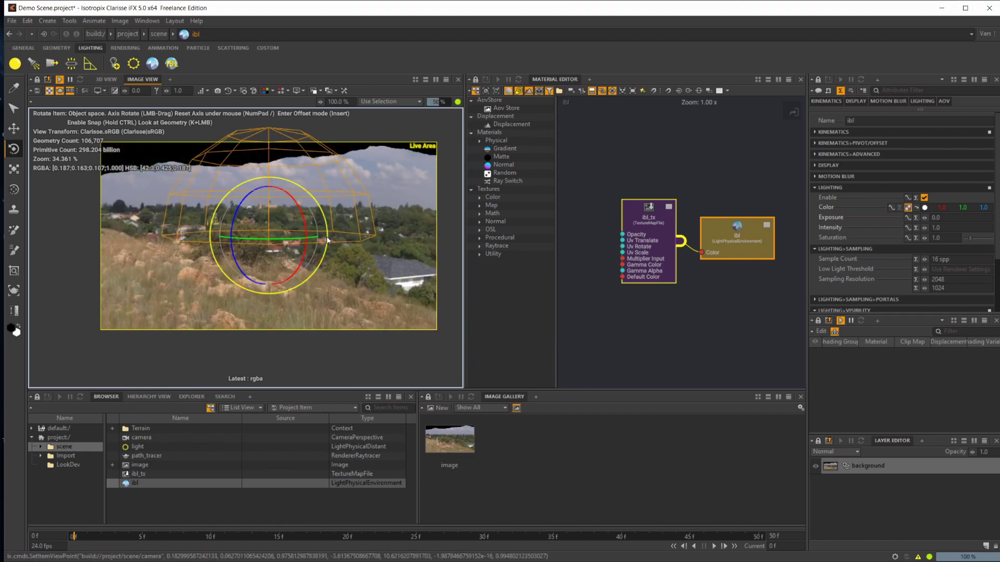
{"action": "key", "text": "ctrl+z"}
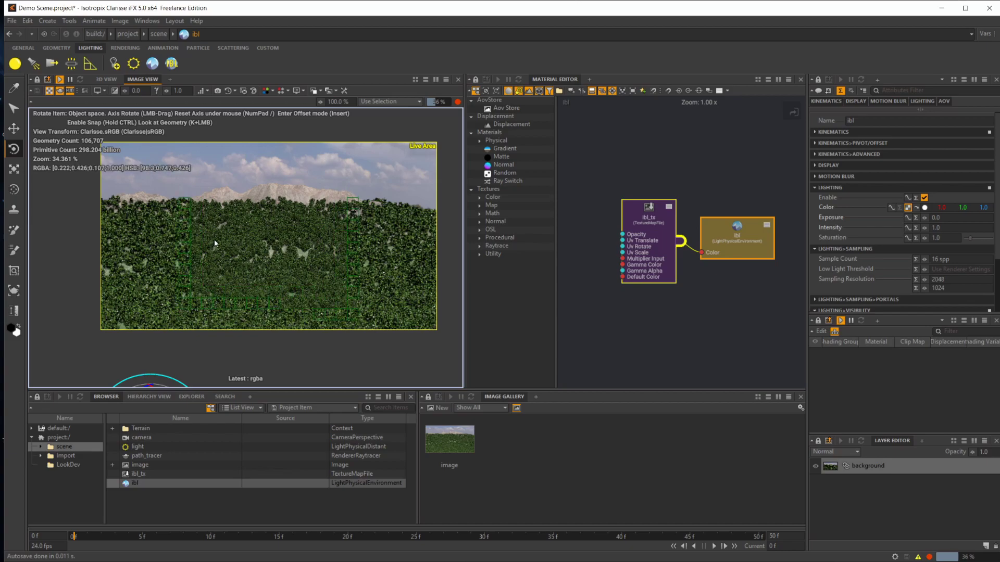
{"action": "scroll", "coordinate": [261, 242], "scroll_direction": "up", "scroll_amount": 2}
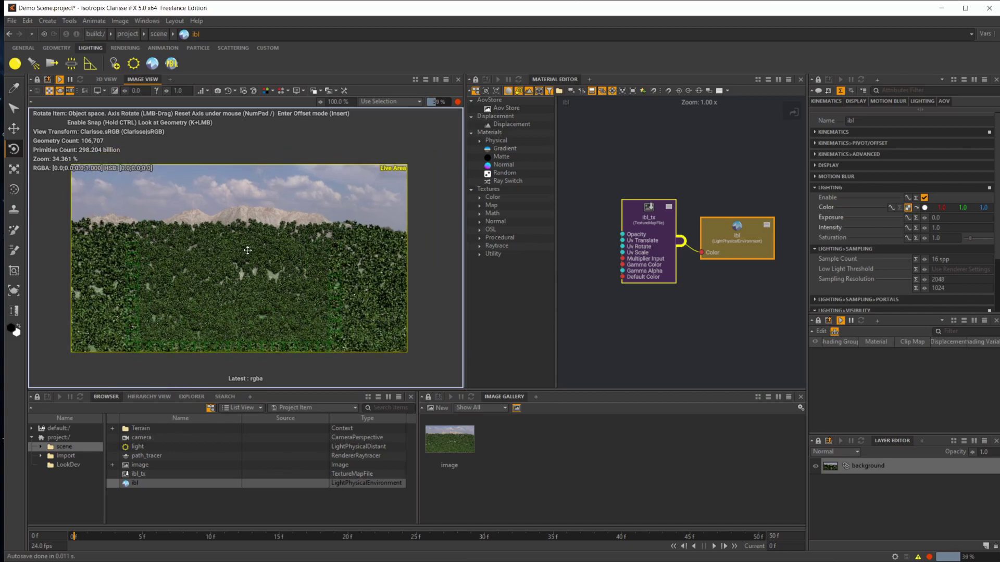
{"action": "middle_click_drag", "start_coordinate": [268, 240], "coordinate": [265, 234]}
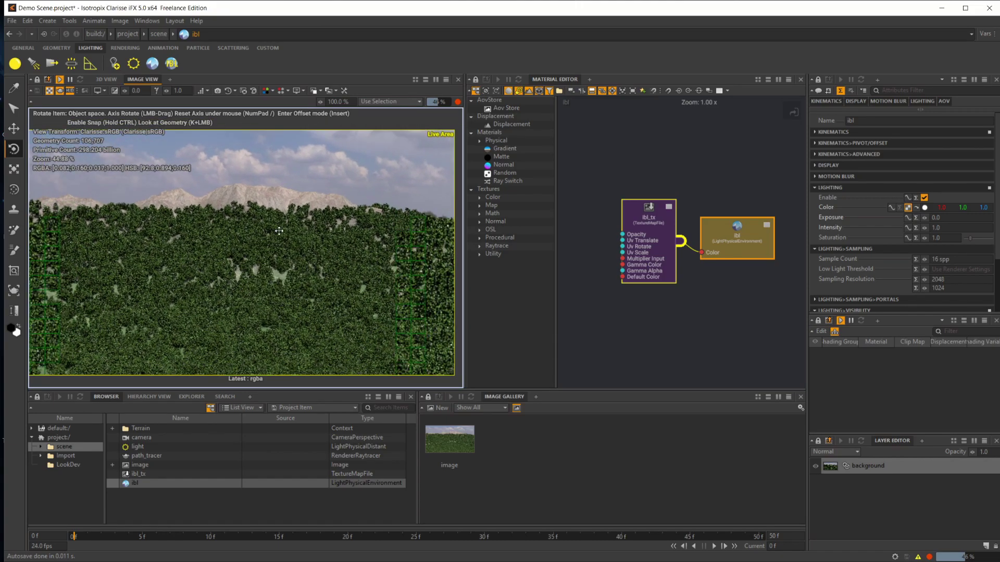
{"action": "scroll", "coordinate": [265, 235], "scroll_direction": "down", "scroll_amount": 3}
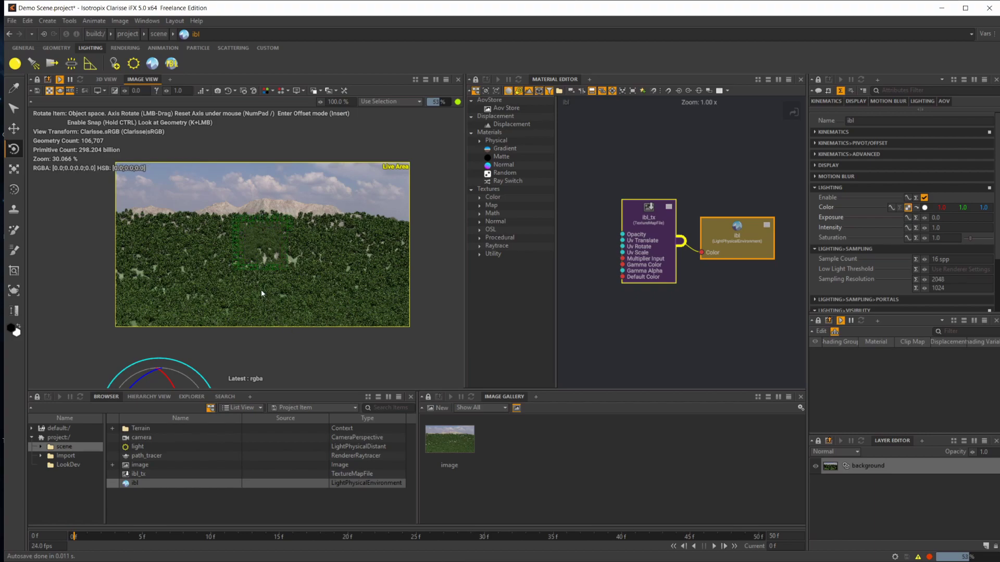
{"action": "left_click", "coordinate": [142, 465]}
{"action": "left_click", "coordinate": [143, 456]}
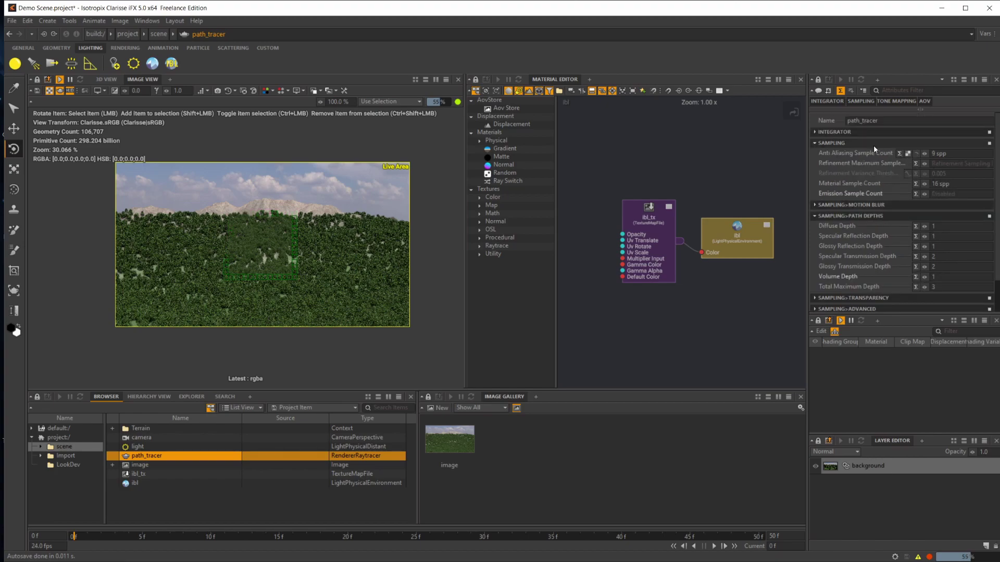
{"action": "left_click", "coordinate": [964, 154]}
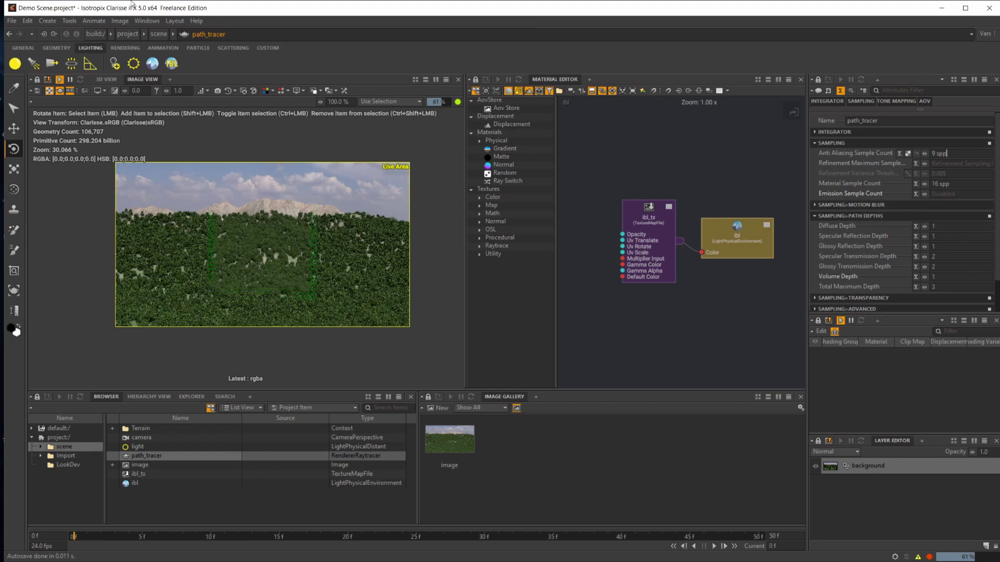
{"action": "left_click", "coordinate": [885, 205]}
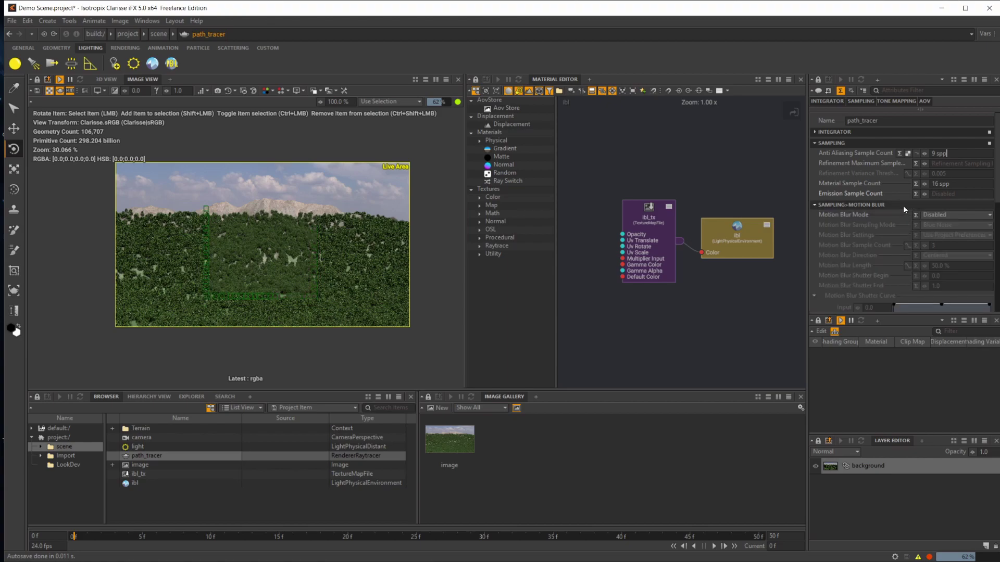
{"action": "left_click", "coordinate": [903, 205]}
{"action": "scroll", "coordinate": [948, 225], "scroll_direction": "down", "scroll_amount": 2}
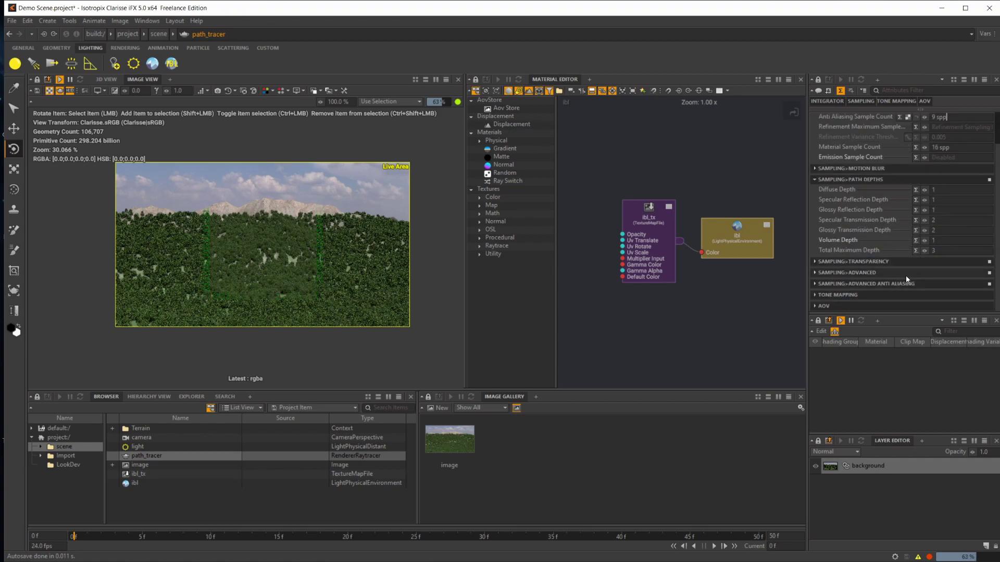
{"action": "left_click", "coordinate": [850, 306]}
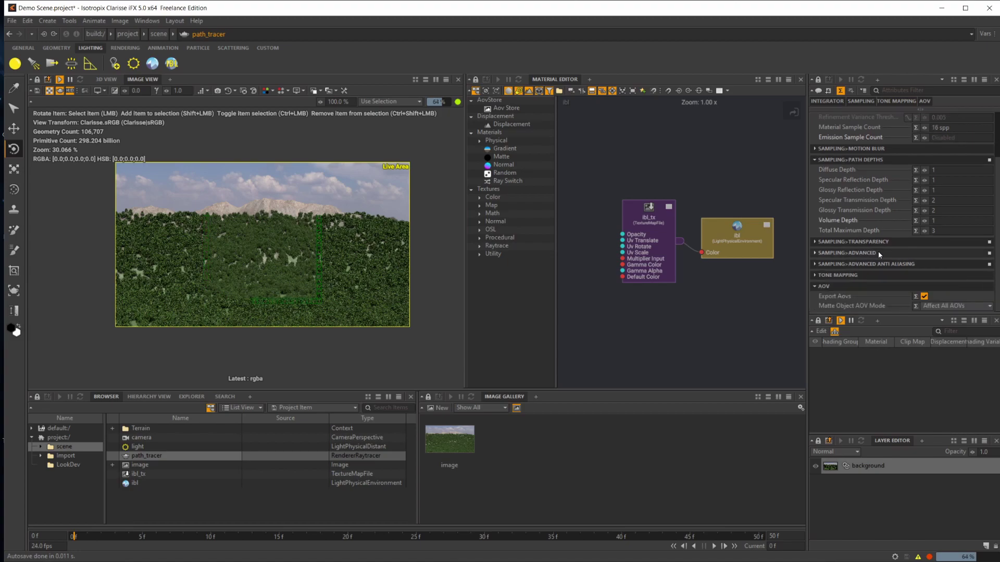
{"action": "left_click", "coordinate": [863, 287]}
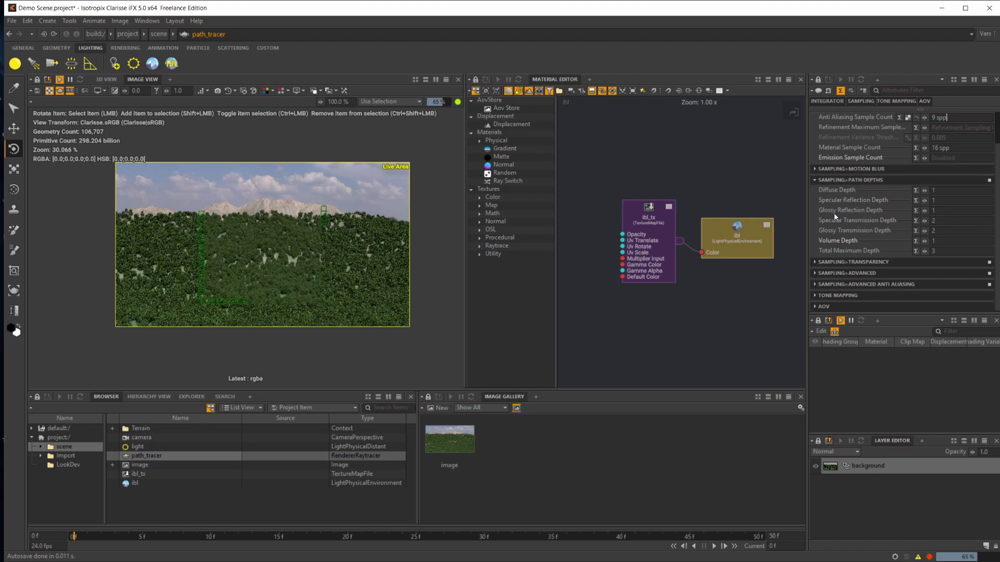
{"action": "scroll", "coordinate": [869, 305], "scroll_direction": "up", "scroll_amount": 2}
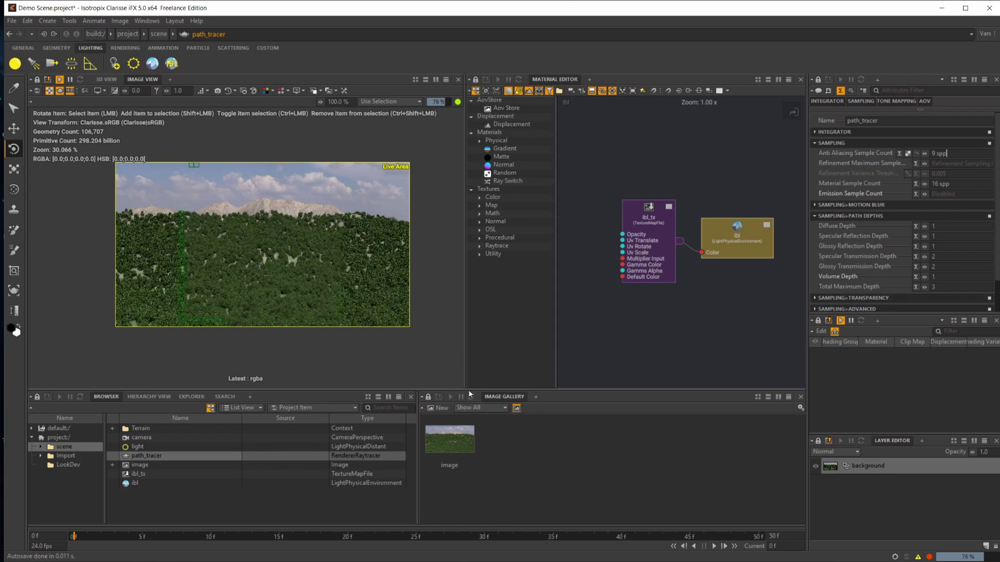
Select the image item to check Render To Disk and its 0 f to 0 f frame range.
{"action": "left_click", "coordinate": [149, 464]}
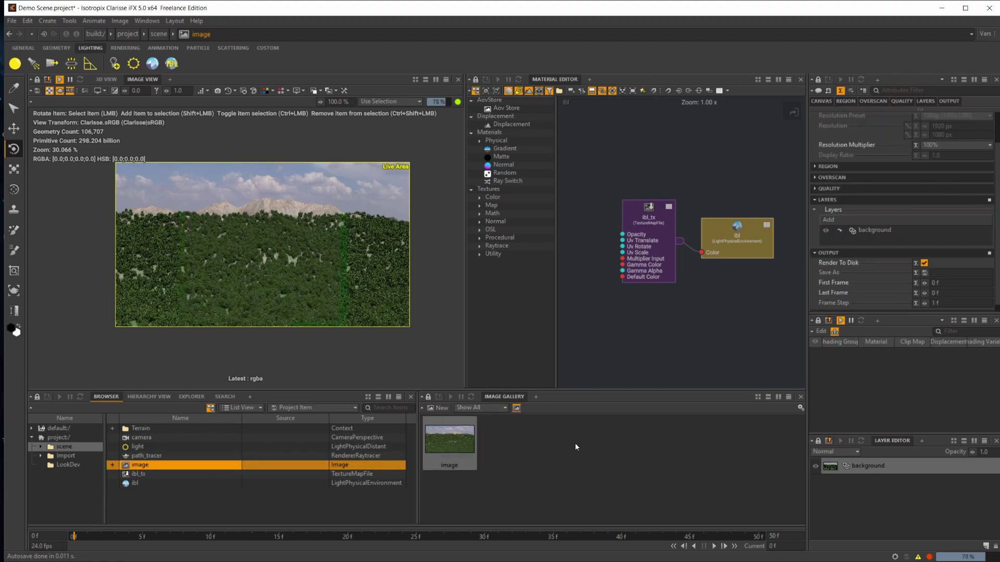
{"action": "left_click", "coordinate": [934, 272]}
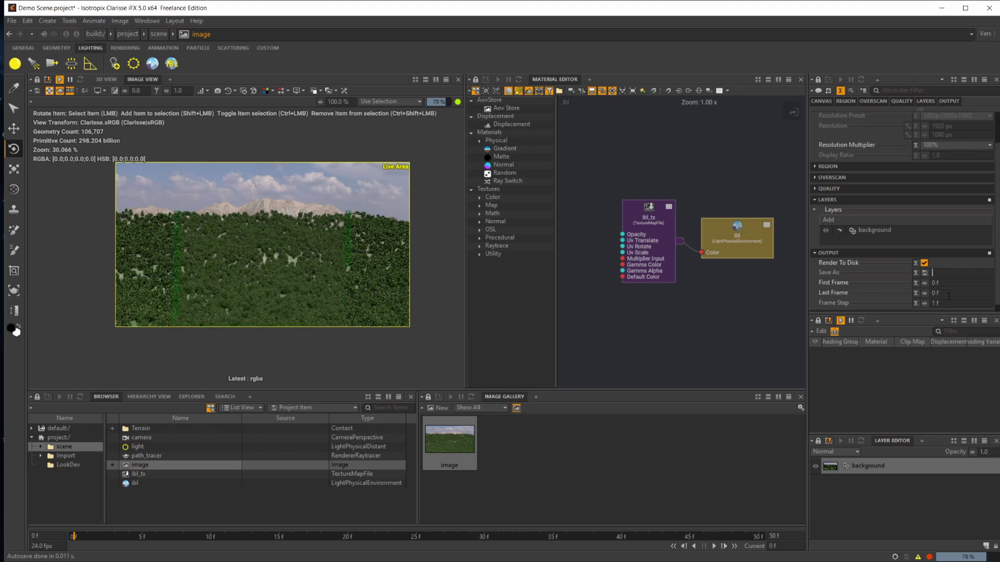
{"action": "key", "text": "Tab"}
{"action": "key", "text": "Tab"}
Add a Render Manager panel and select the project://scene/image job for frame 0 f at 1920 x 1080.
{"action": "left_click", "coordinate": [536, 397]}
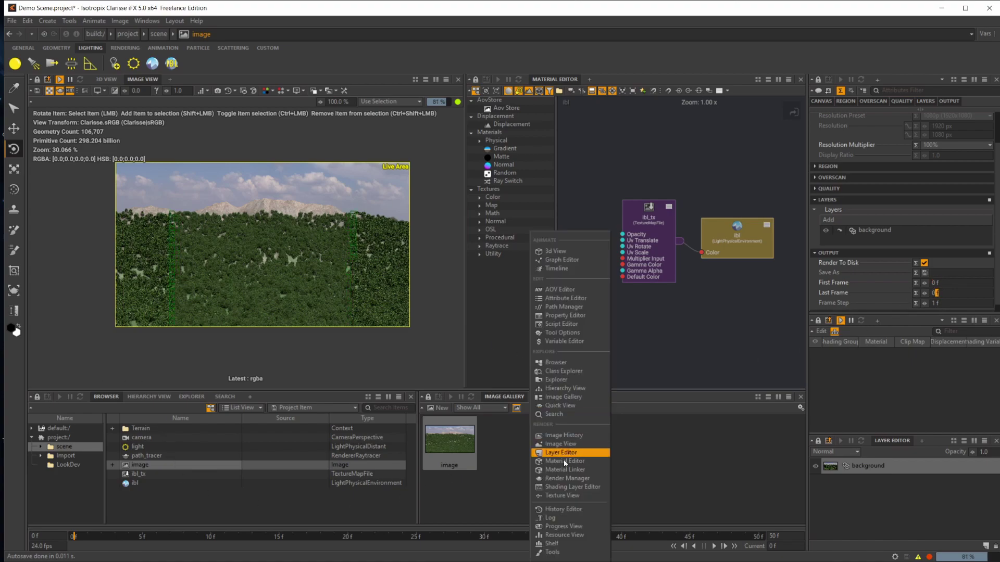
{"action": "left_click", "coordinate": [587, 480]}
{"action": "left_click", "coordinate": [515, 417]}
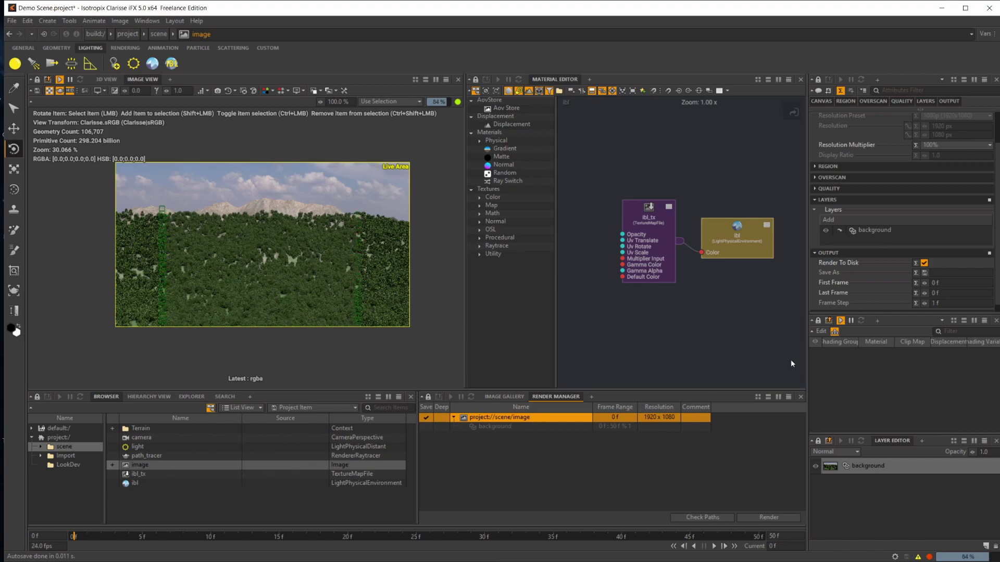
{"action": "scroll", "coordinate": [890, 224], "scroll_direction": "up", "scroll_amount": 2}
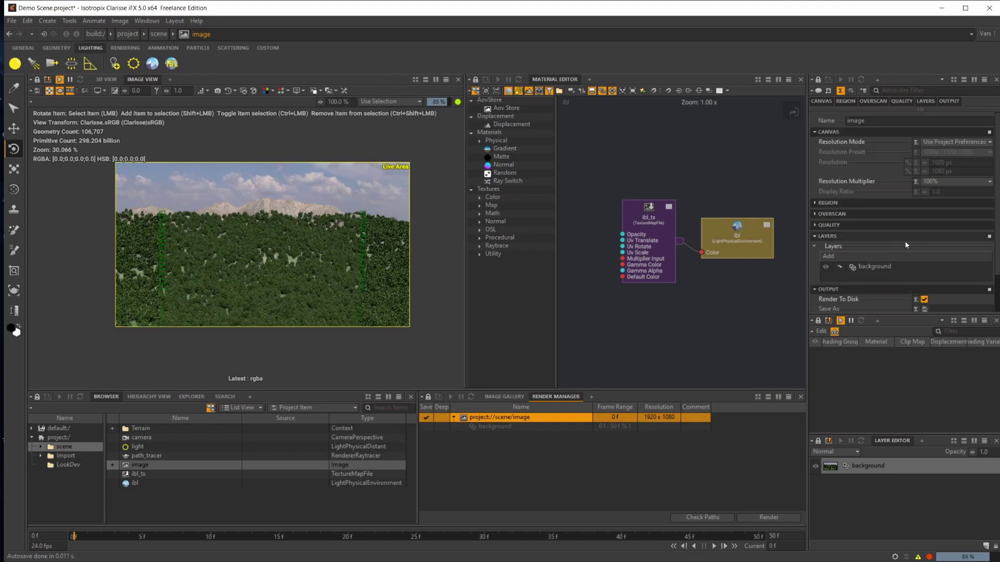
{"action": "scroll", "coordinate": [905, 255], "scroll_direction": "down", "scroll_amount": 2}
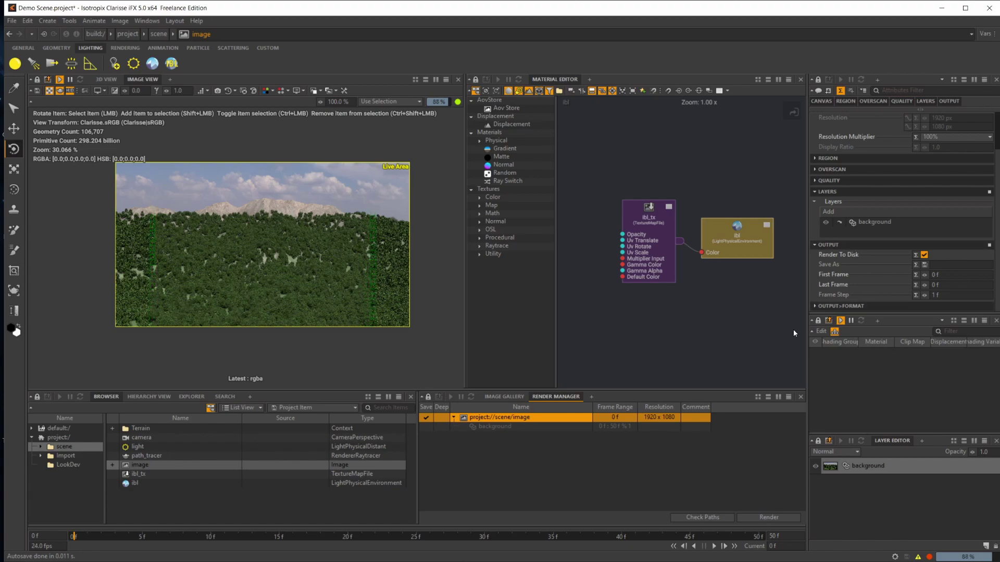
Expand the image's OUTPUT>FORMAT settings and leave the LUT at linear.
{"action": "left_click", "coordinate": [862, 306]}
{"action": "scroll", "coordinate": [867, 282], "scroll_direction": "down", "scroll_amount": 2}
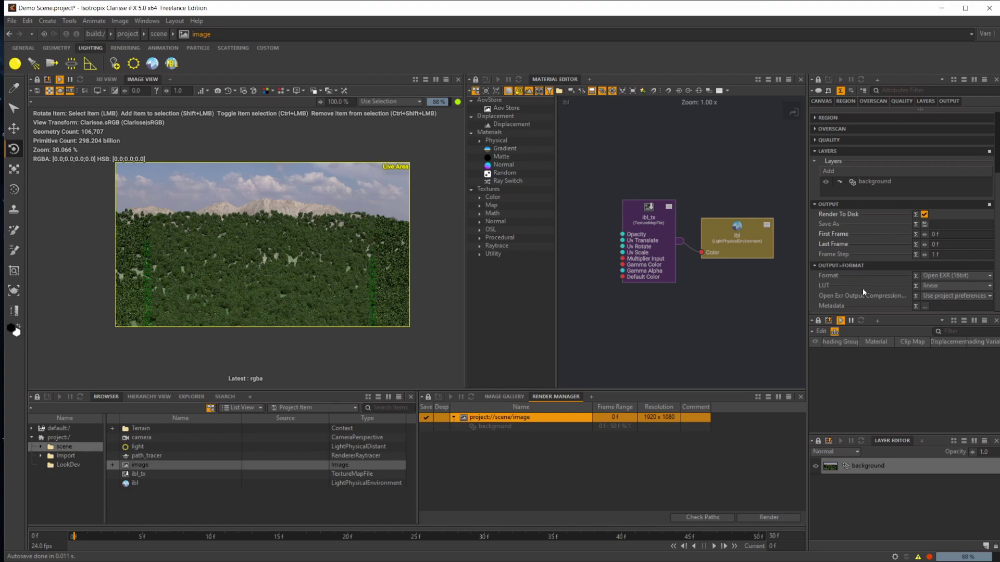
{"action": "left_click", "coordinate": [955, 285]}
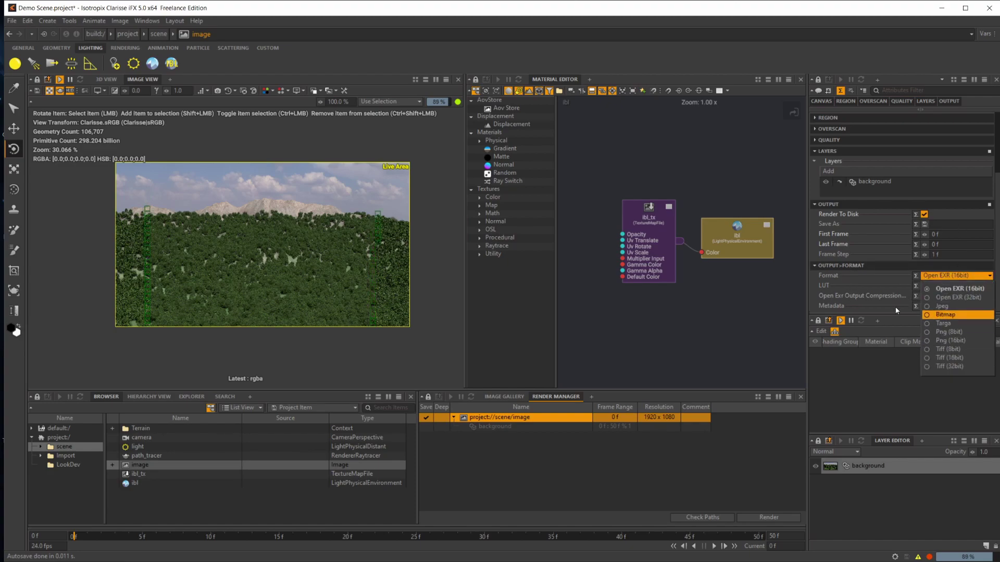
{"action": "left_click", "coordinate": [889, 292]}
{"action": "left_click", "coordinate": [948, 285]}
{"action": "mouse_move", "coordinate": [945, 299]}
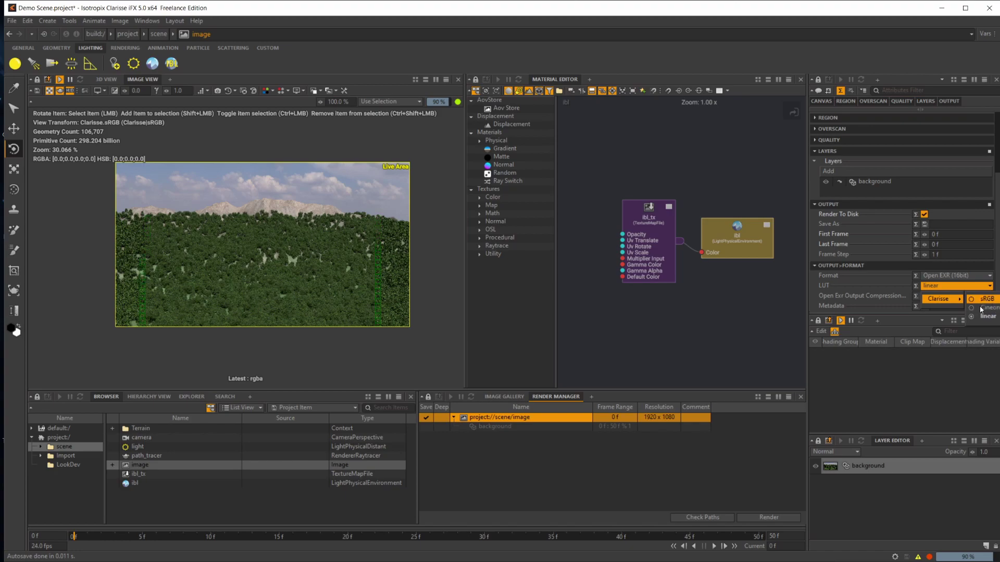
{"action": "left_click", "coordinate": [898, 296]}
{"action": "left_click", "coordinate": [953, 285]}
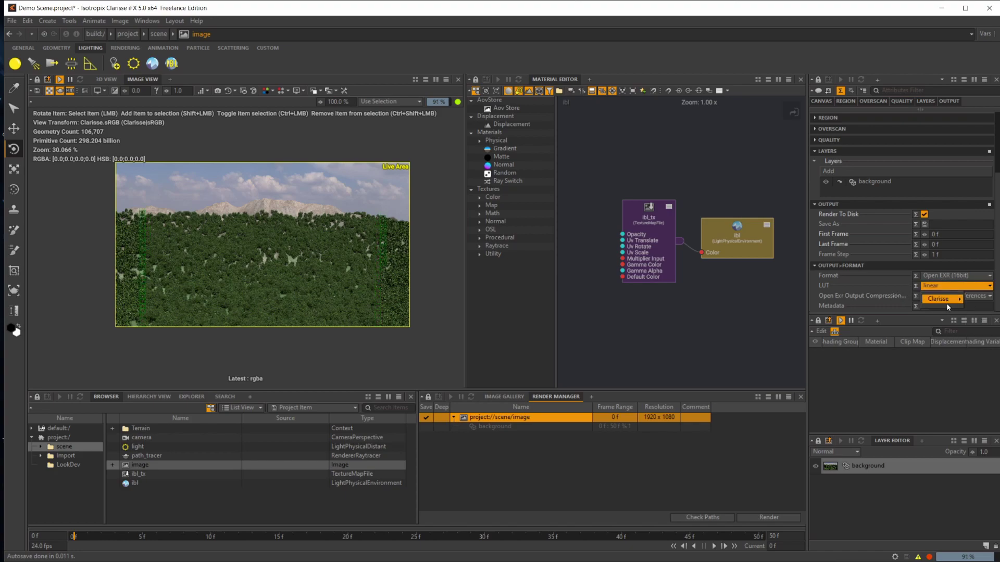
{"action": "mouse_move", "coordinate": [946, 300]}
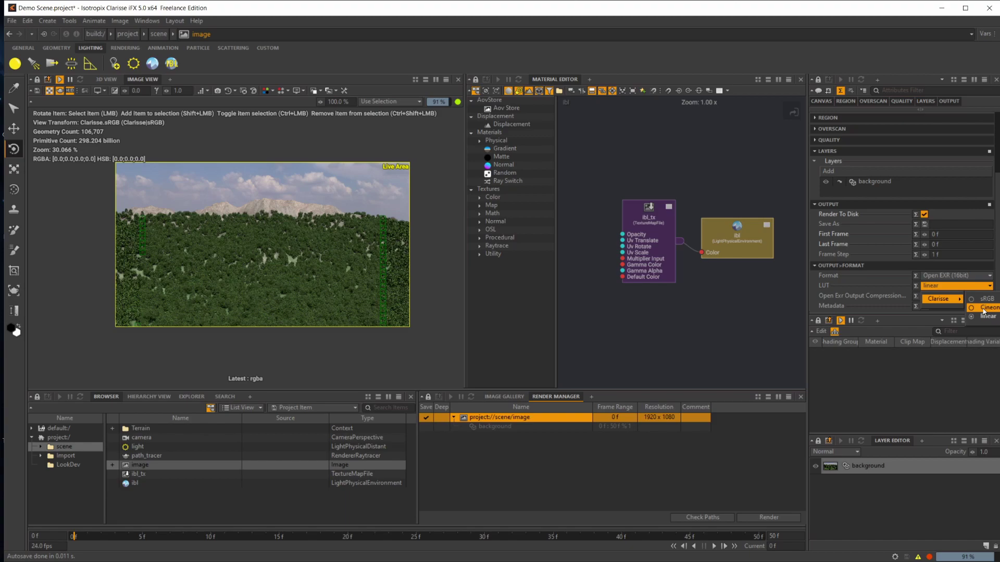
{"action": "left_click", "coordinate": [880, 293]}
Set the image's output format to Open EXR (32bit).
{"action": "left_click", "coordinate": [958, 276]}
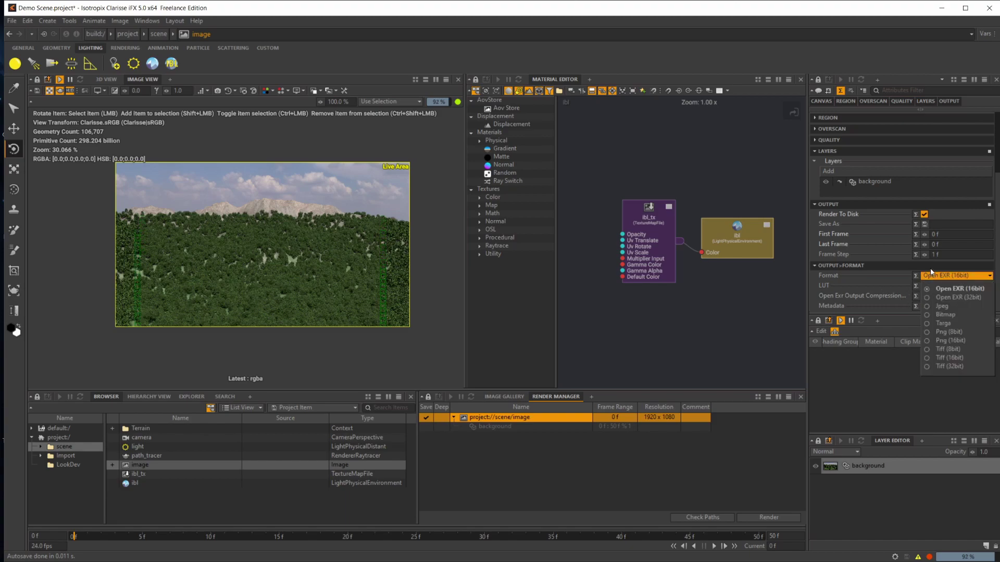
{"action": "left_click", "coordinate": [887, 276]}
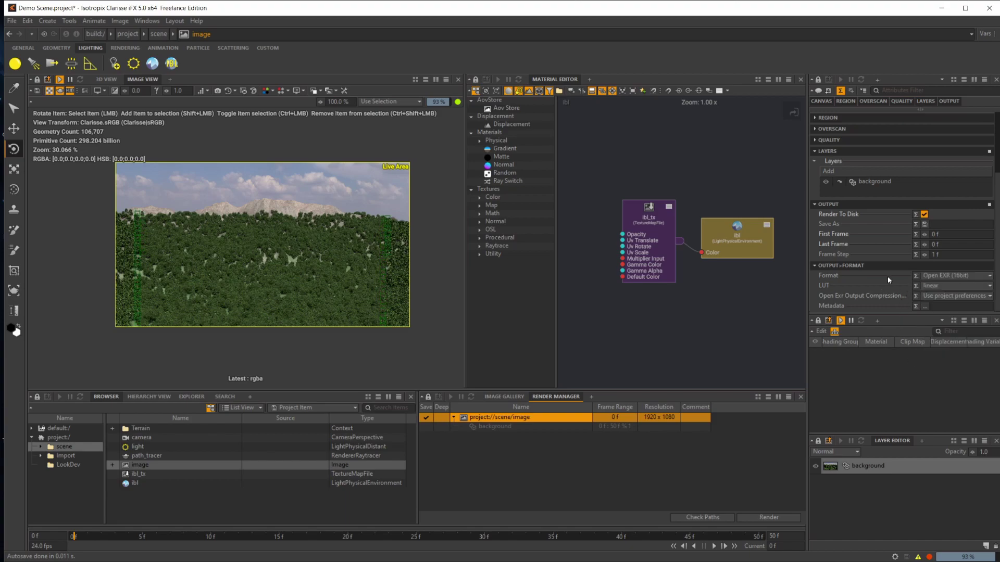
{"action": "left_click", "coordinate": [945, 277]}
{"action": "key", "text": "Down"}
{"action": "key", "text": "Return"}
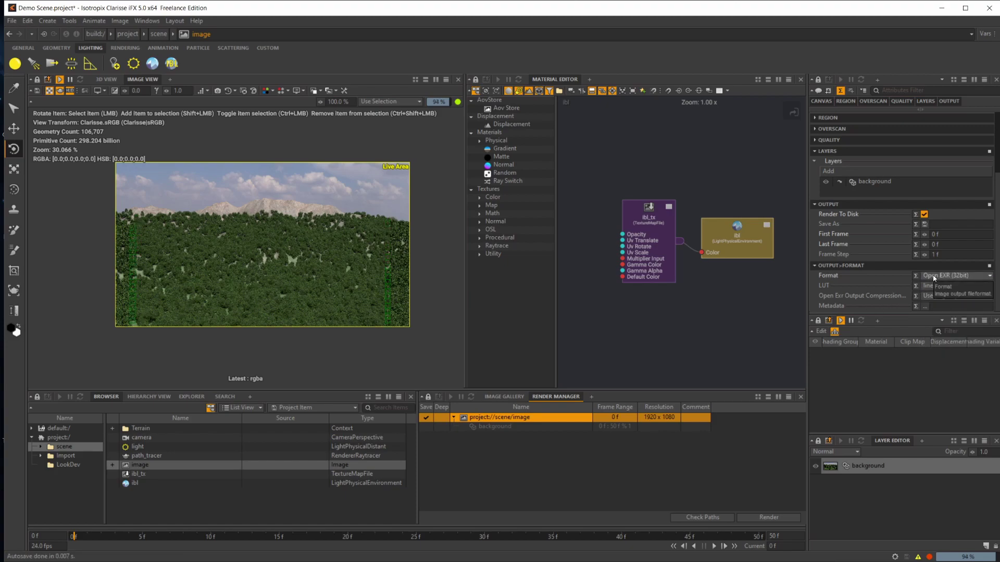
Recheck the format list to confirm Open EXR (32bit) stays selected.
{"action": "left_click", "coordinate": [963, 275]}
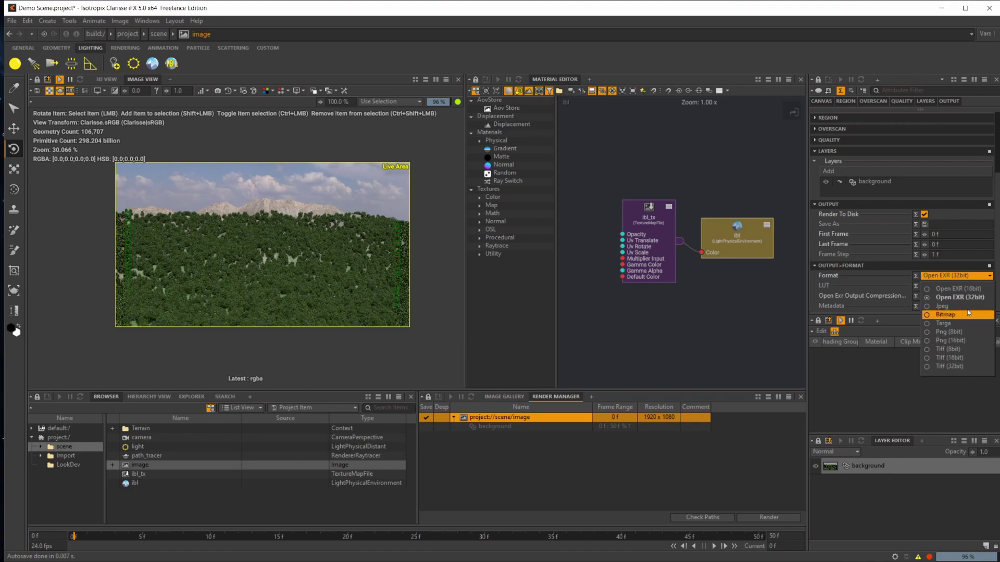
{"action": "left_click", "coordinate": [889, 381]}
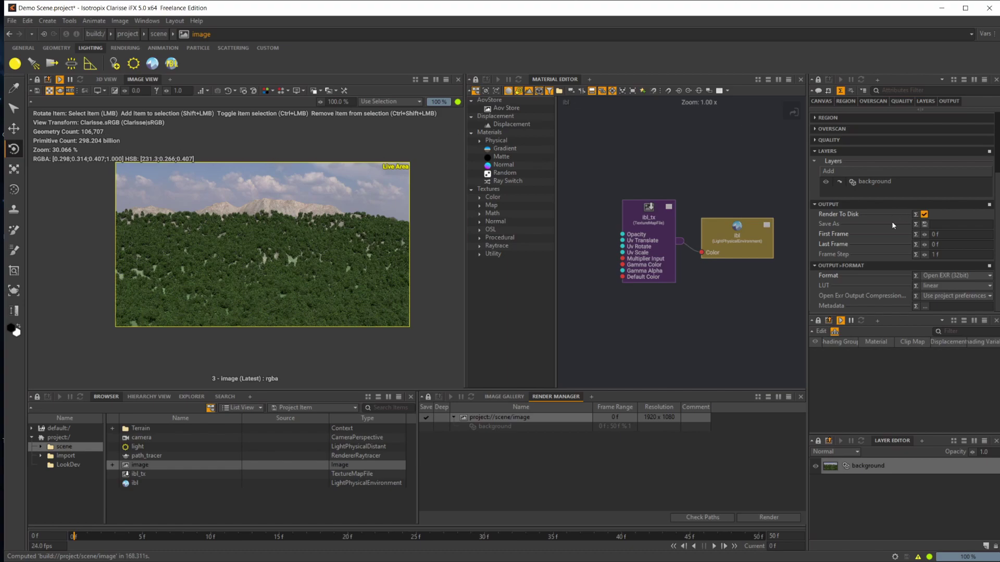
{"action": "left_click", "coordinate": [934, 275]}
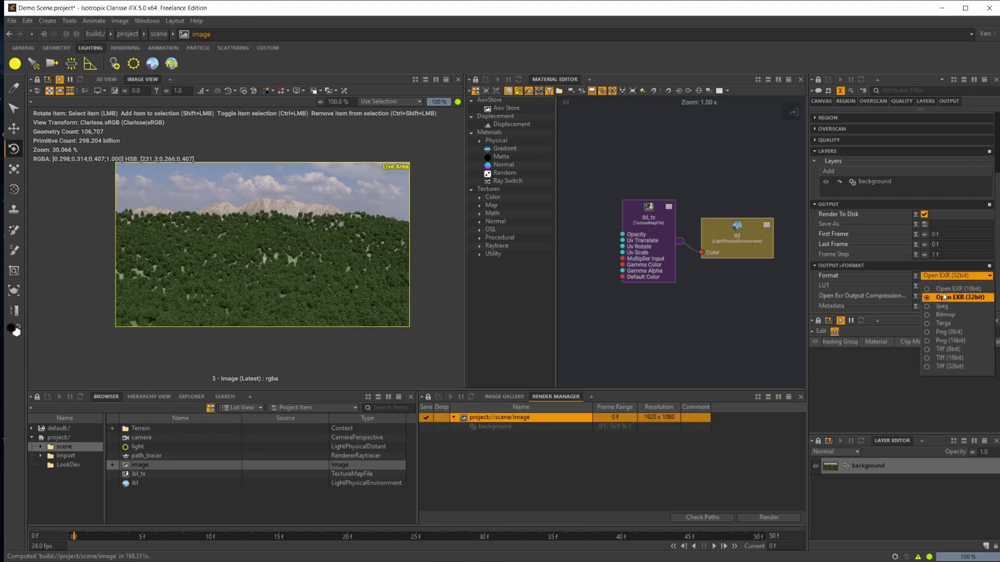
{"action": "left_click", "coordinate": [851, 384]}
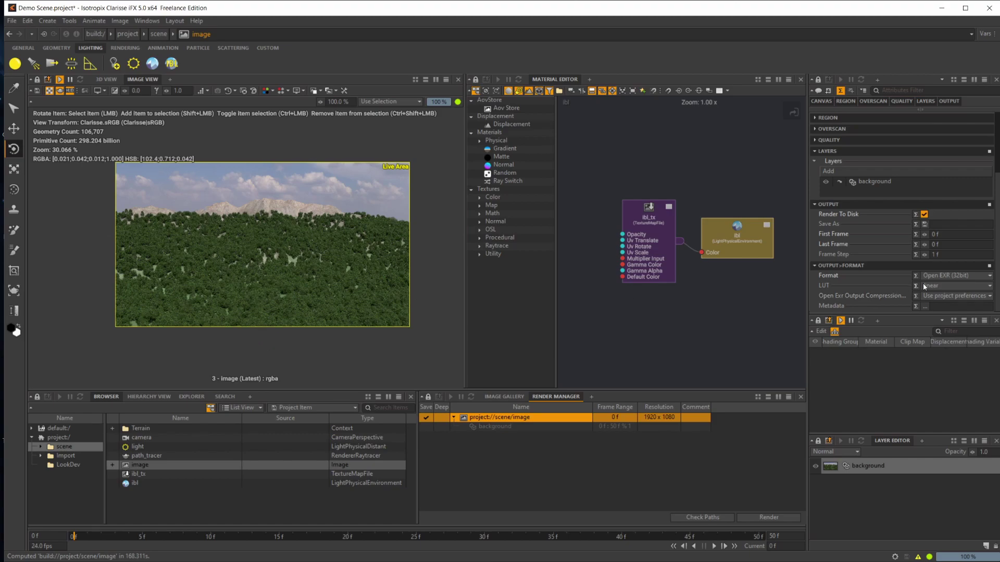
{"action": "left_click", "coordinate": [945, 278]}
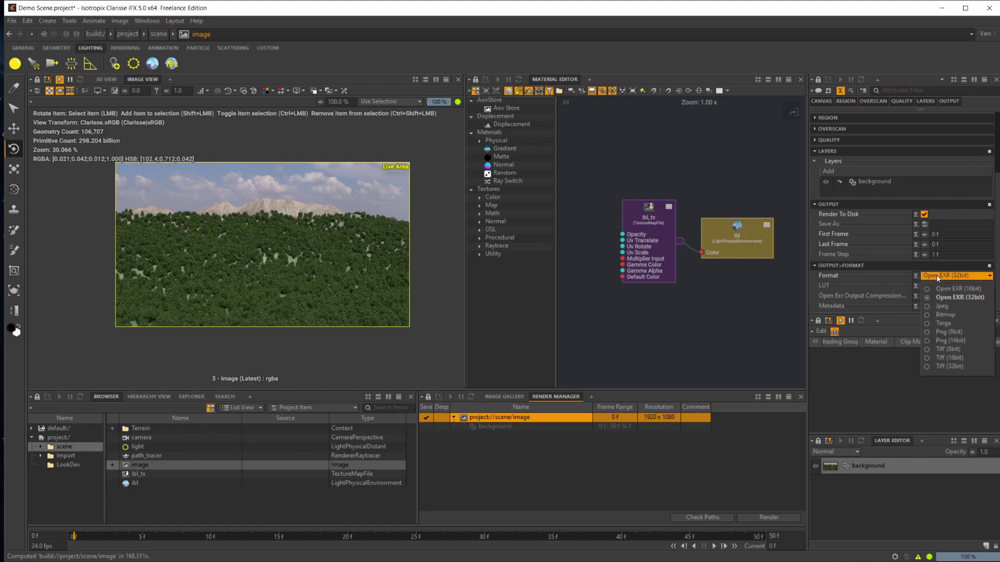
{"action": "left_click", "coordinate": [876, 379]}
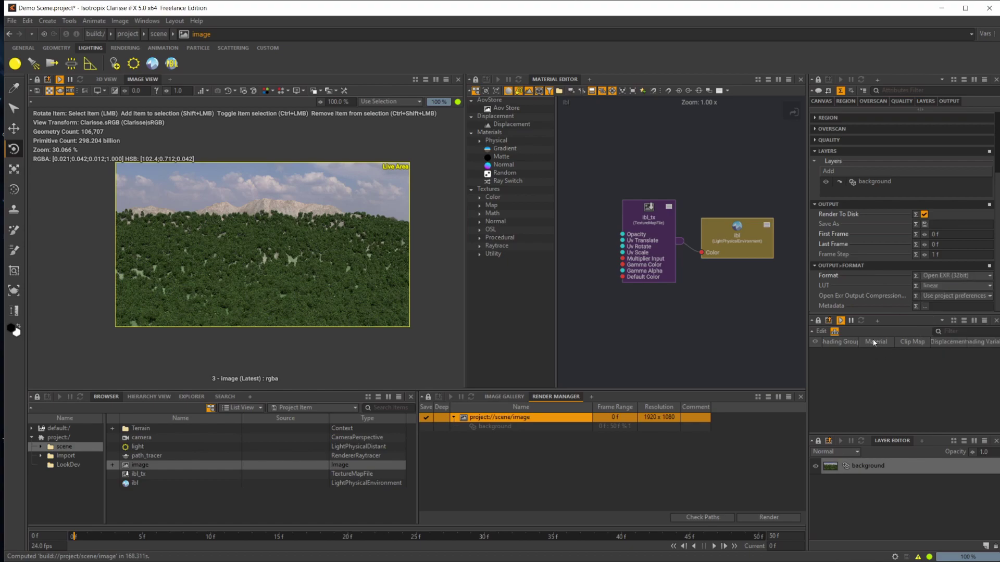
{"action": "left_click", "coordinate": [874, 471]}
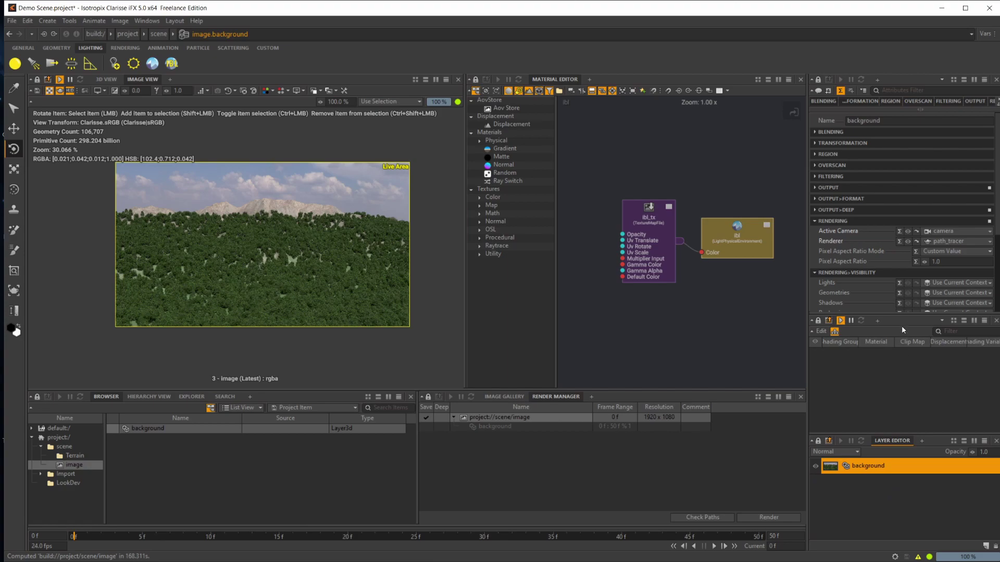
{"action": "scroll", "coordinate": [898, 233], "scroll_direction": "down", "scroll_amount": 4}
{"action": "scroll", "coordinate": [892, 260], "scroll_direction": "down", "scroll_amount": 3}
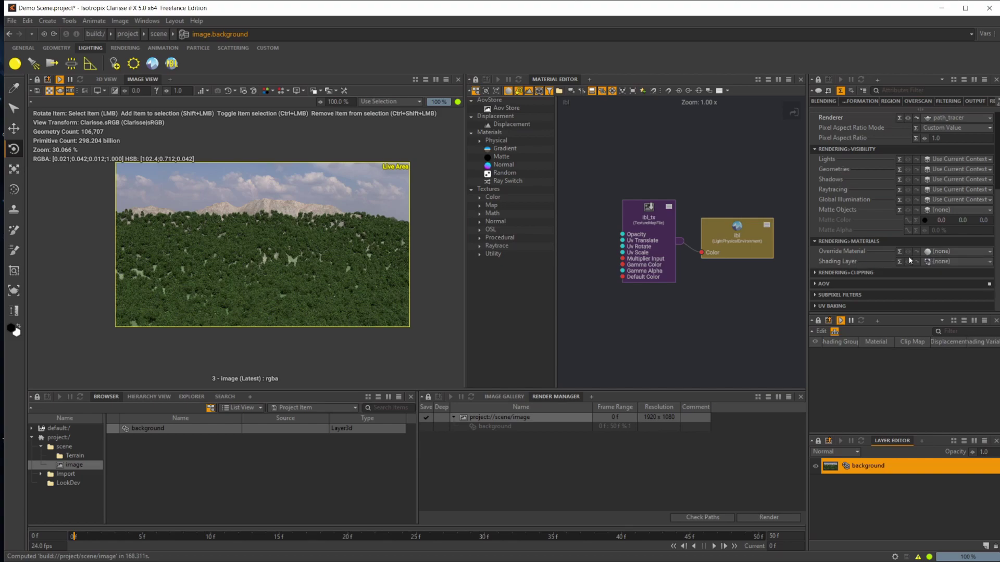
{"action": "scroll", "coordinate": [889, 282], "scroll_direction": "up", "scroll_amount": 5}
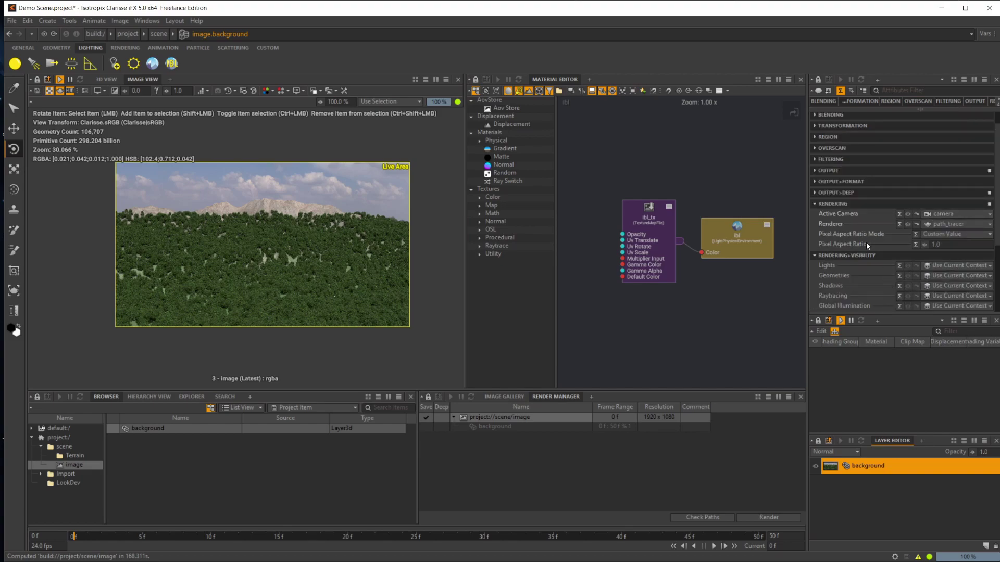
{"action": "scroll", "coordinate": [866, 246], "scroll_direction": "up", "scroll_amount": 1}
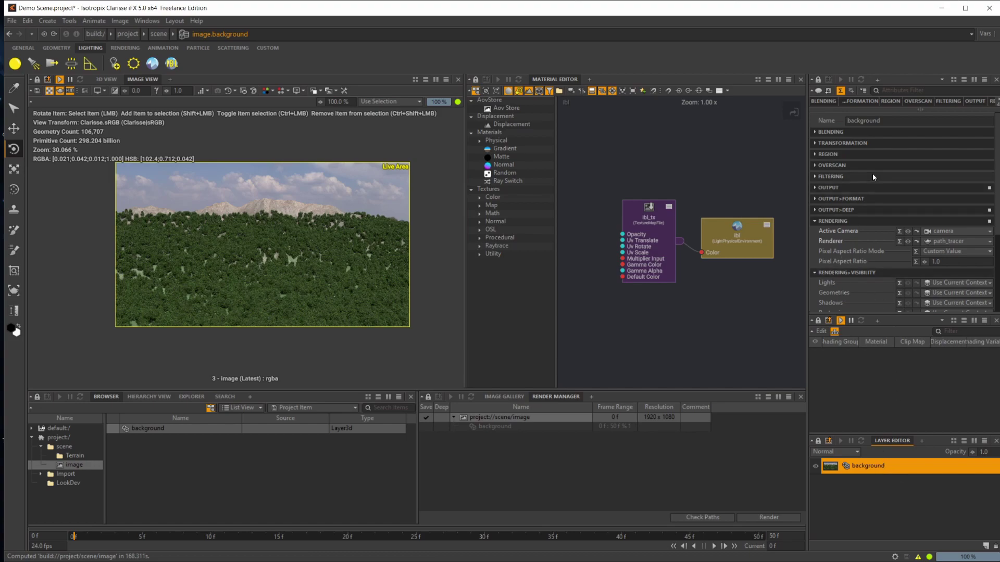